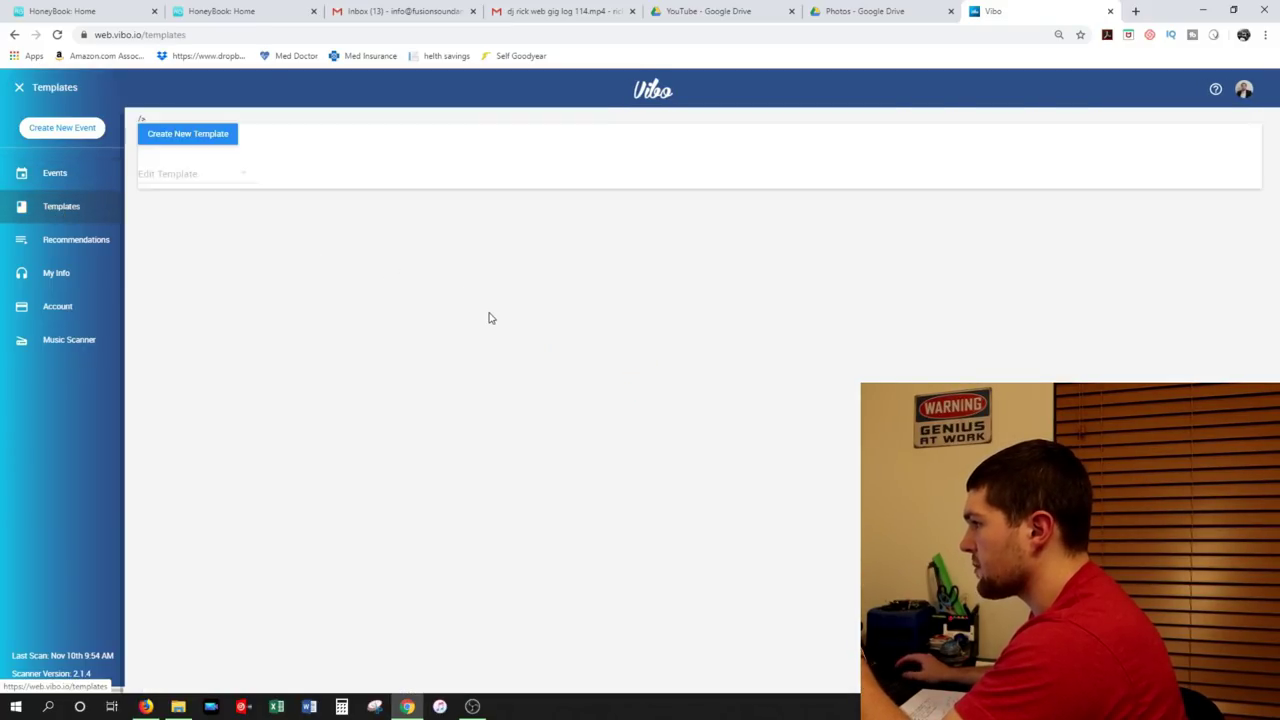
# Step: Start a new template from a preset and choose the Wedding + Planner V2 preset
pyautogui.click(215, 176)
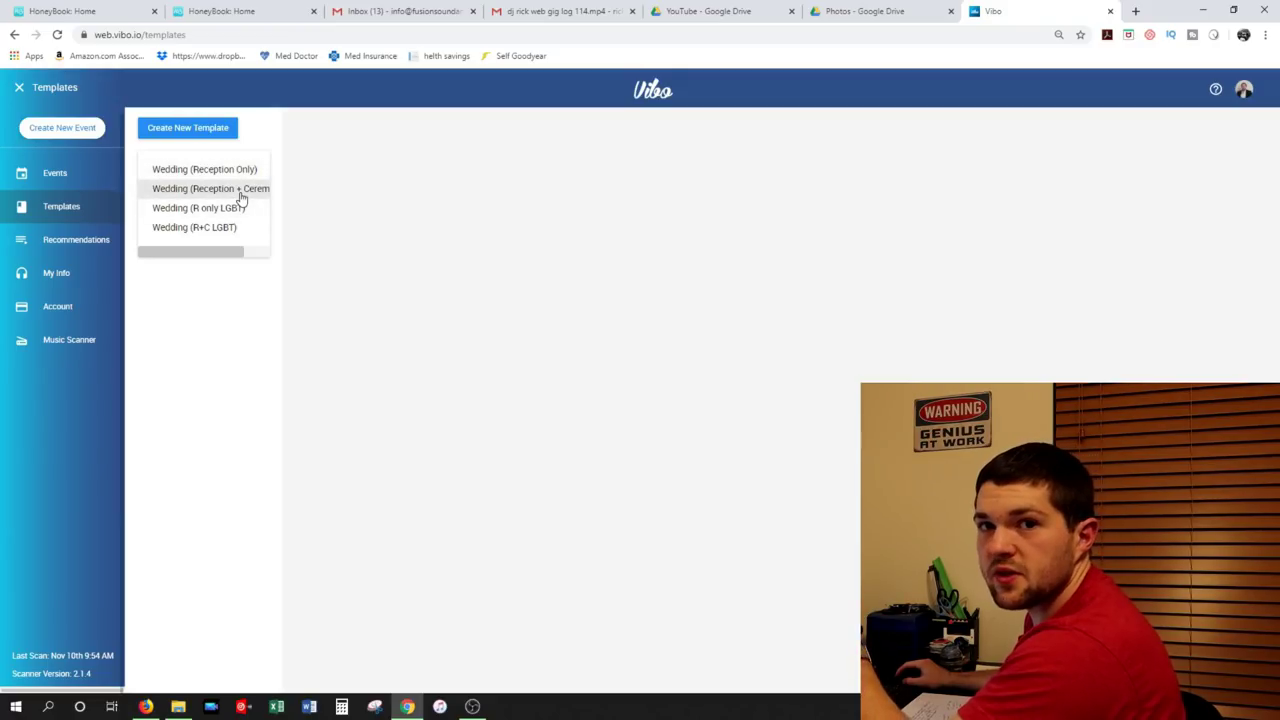
pyautogui.click(189, 131)
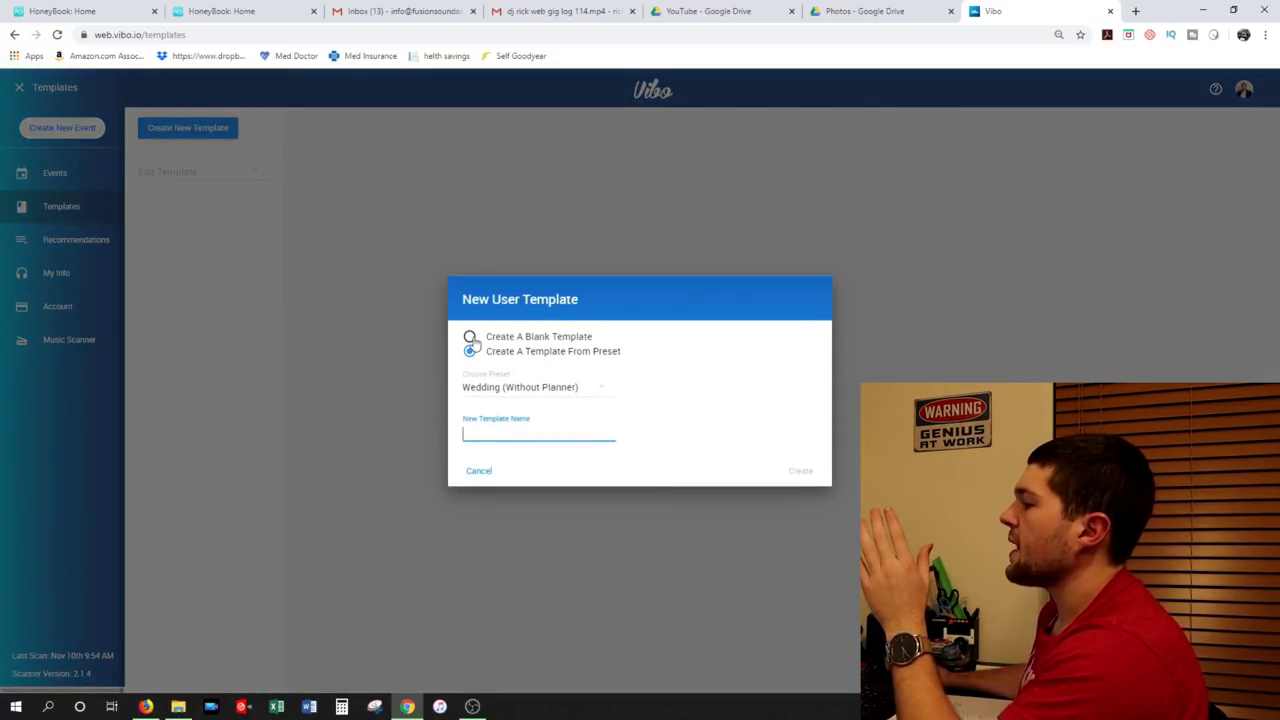
pyautogui.click(566, 391)
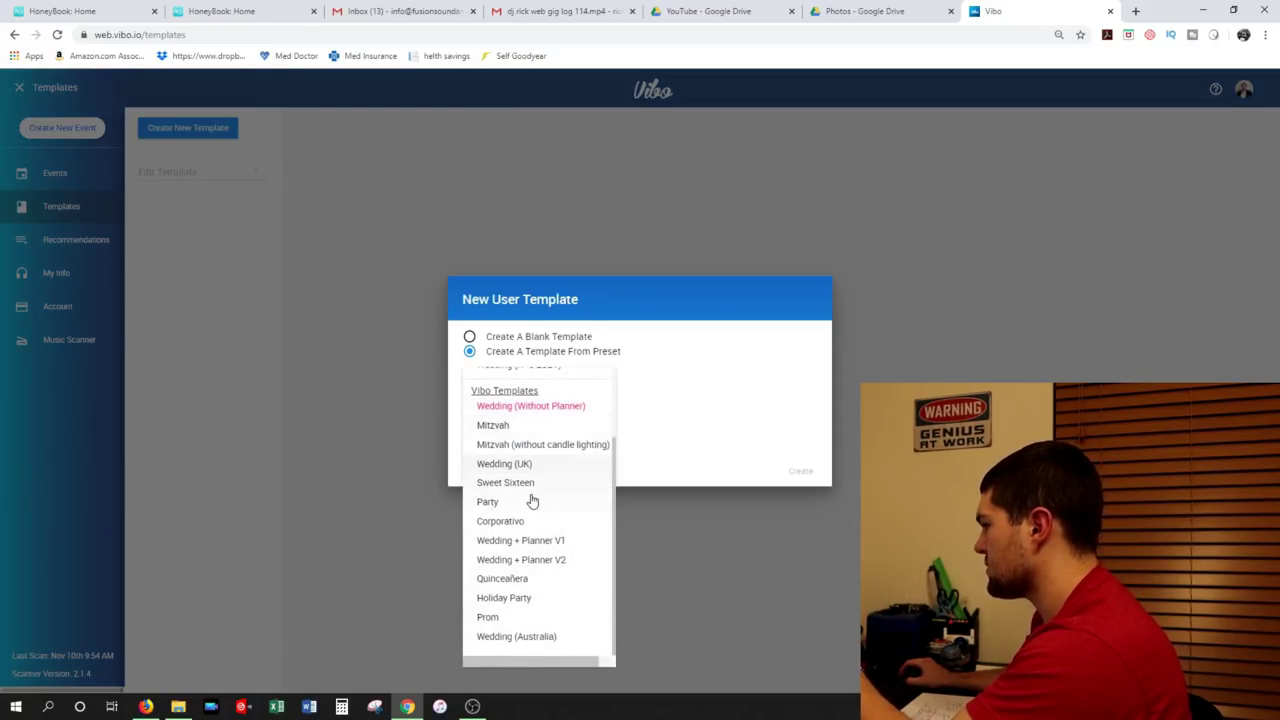
pyautogui.scroll(2, 530, 530)
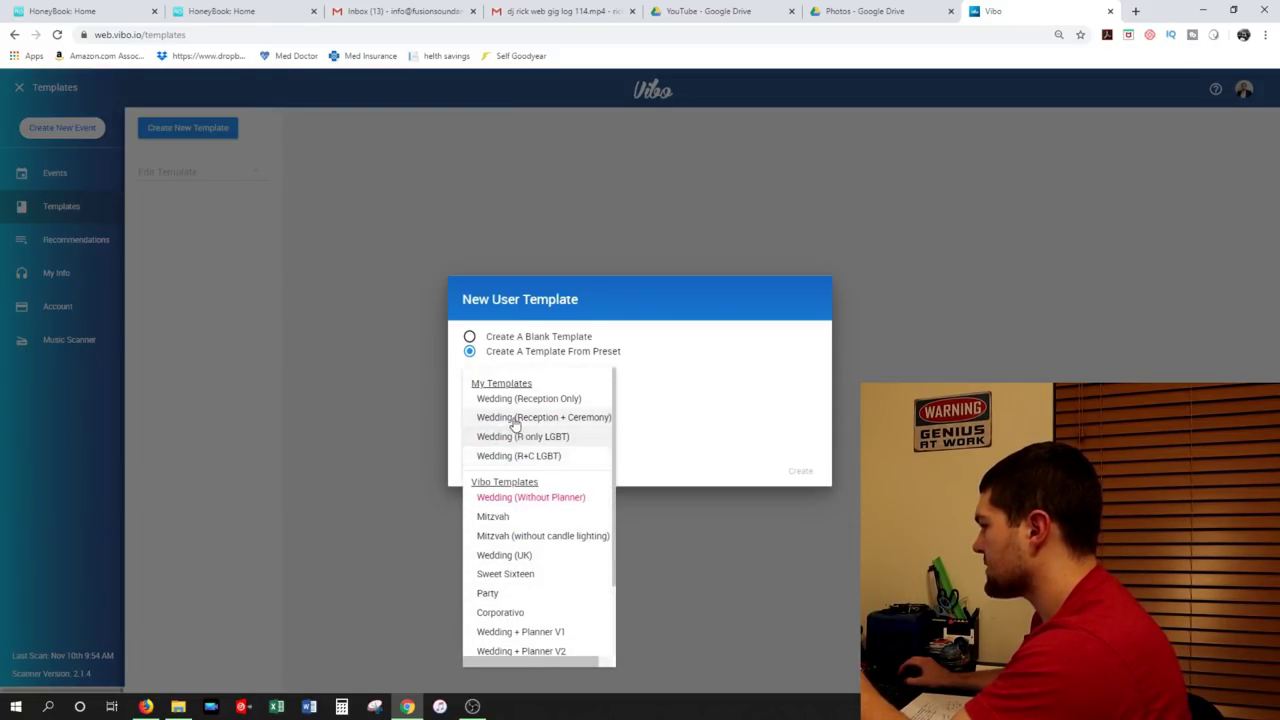
pyautogui.scroll(-2, 514, 425)
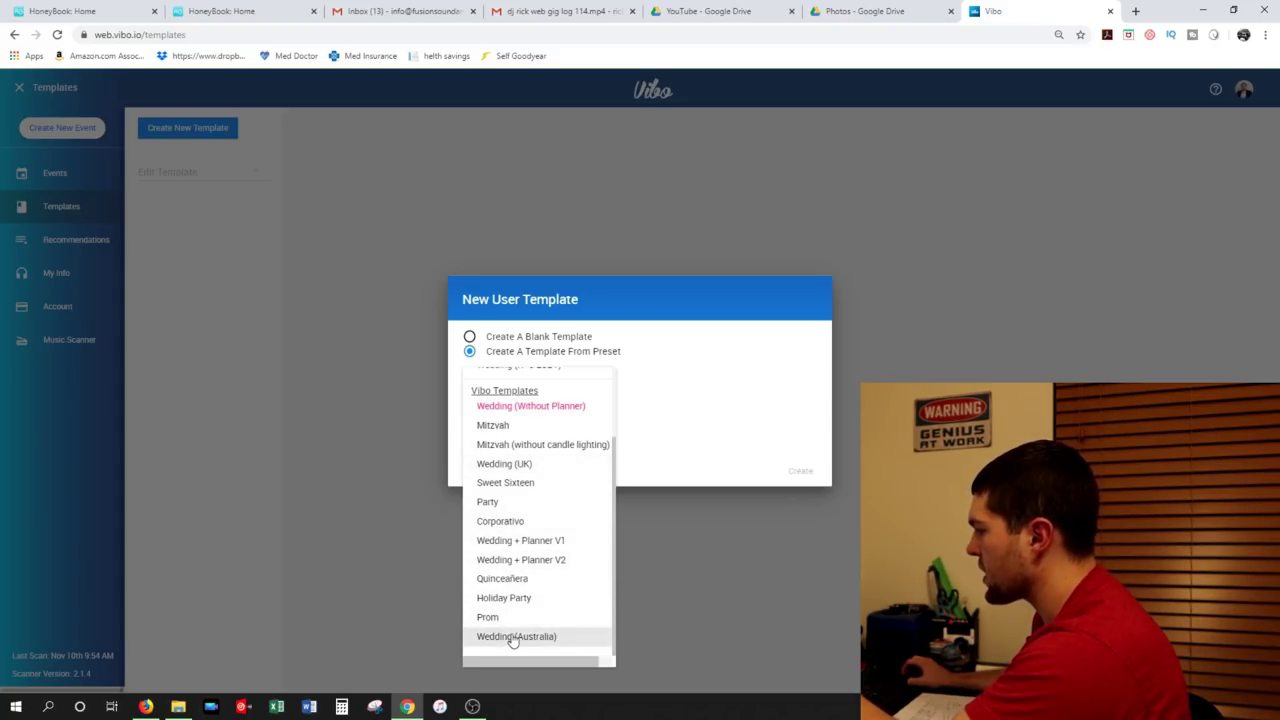
pyautogui.click(535, 566)
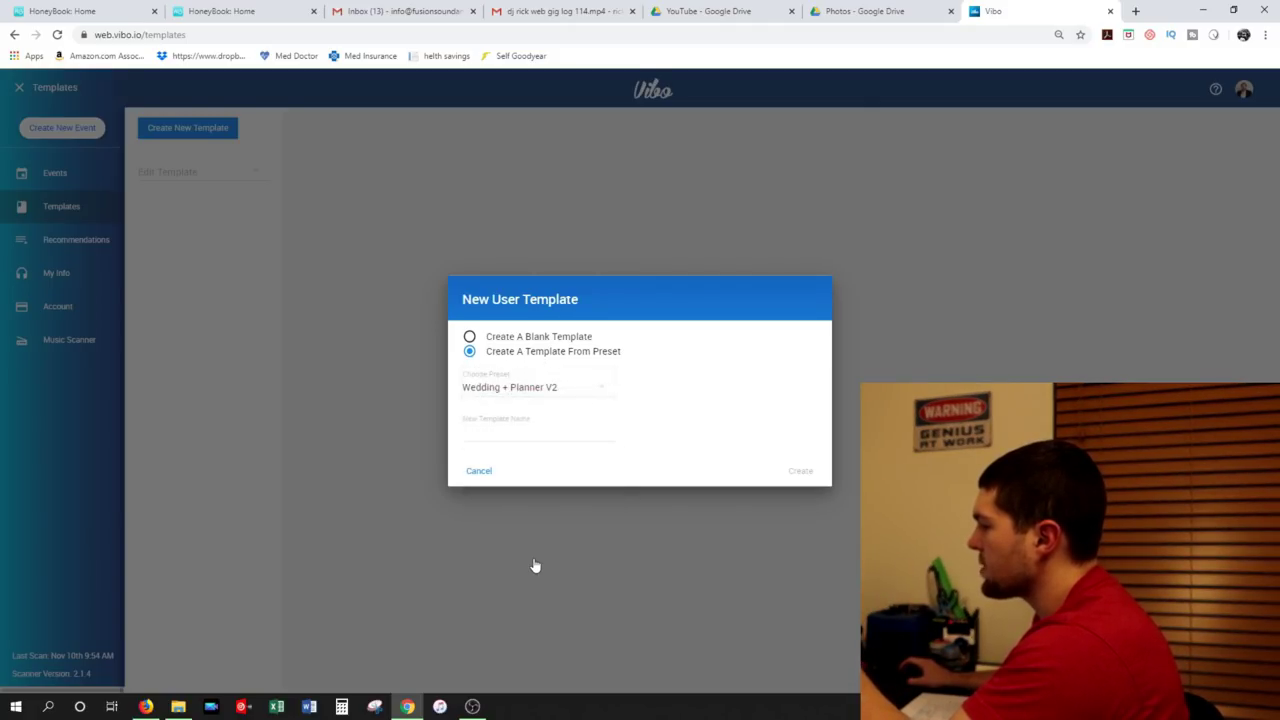
# Step: Name the new template "vibo planning" and create it
pyautogui.click(528, 433)
pyautogui.write('vibo')
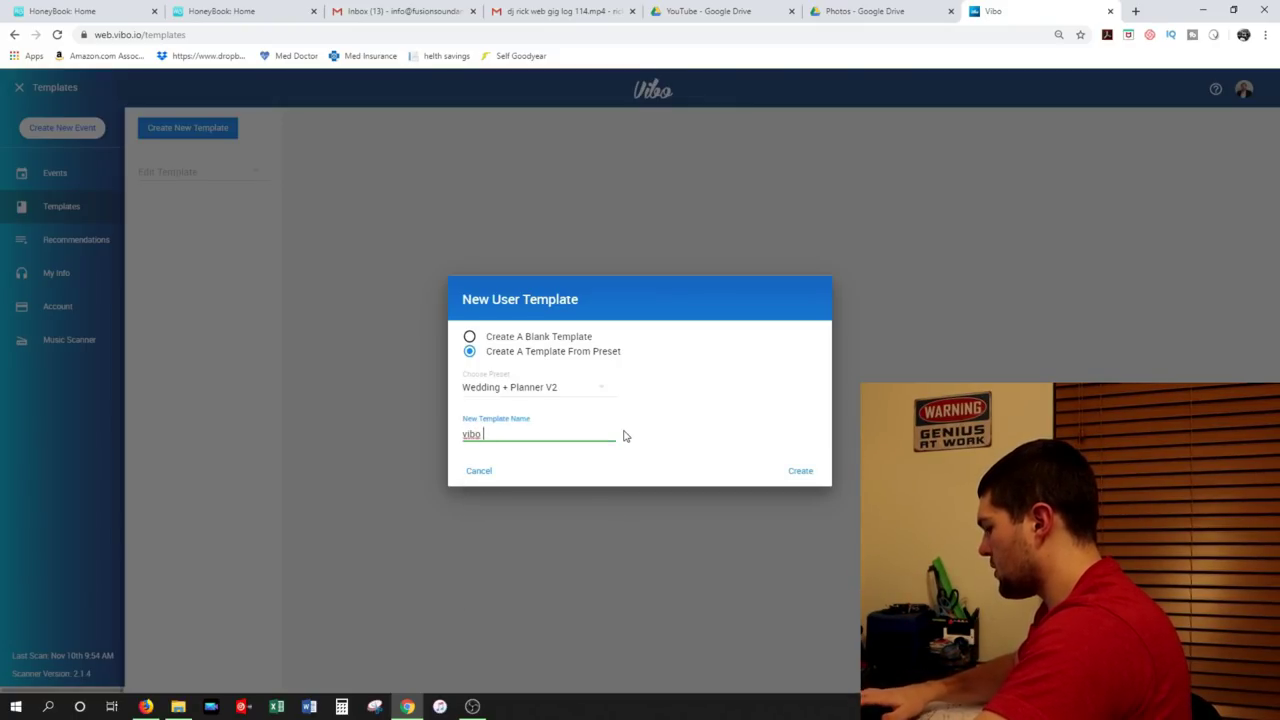
pyautogui.write(' planning')
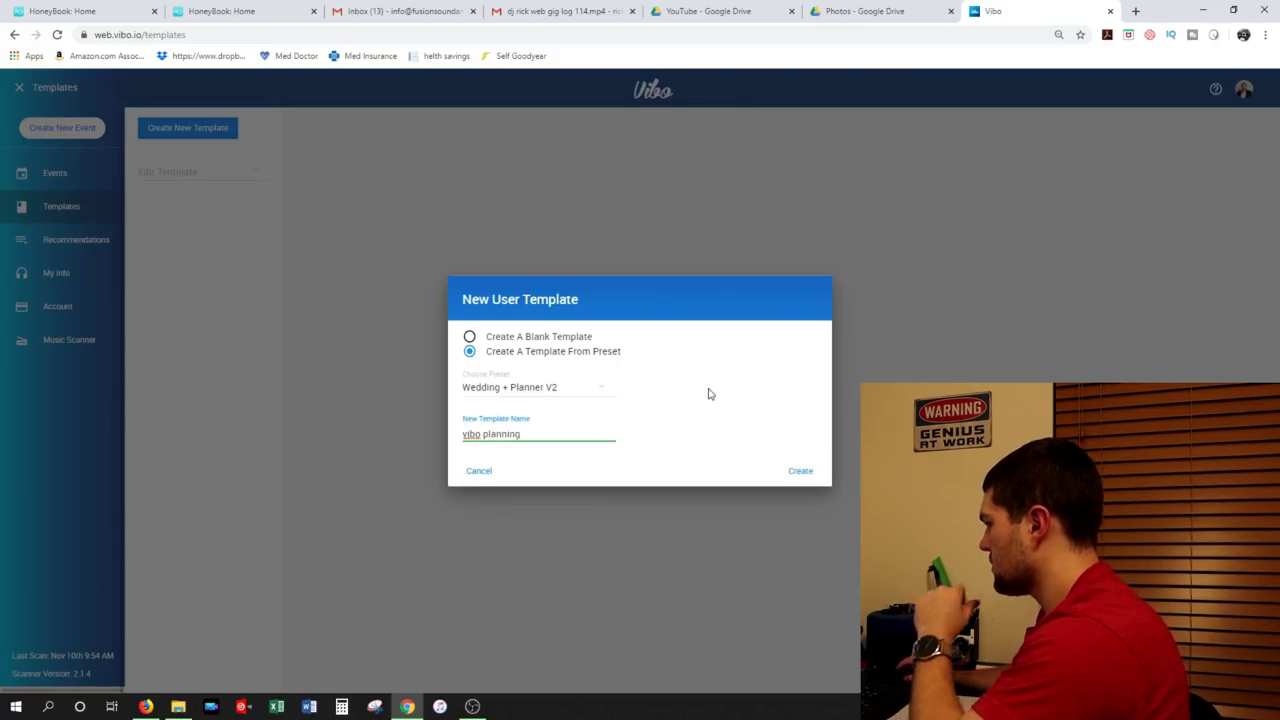
pyautogui.click(800, 472)
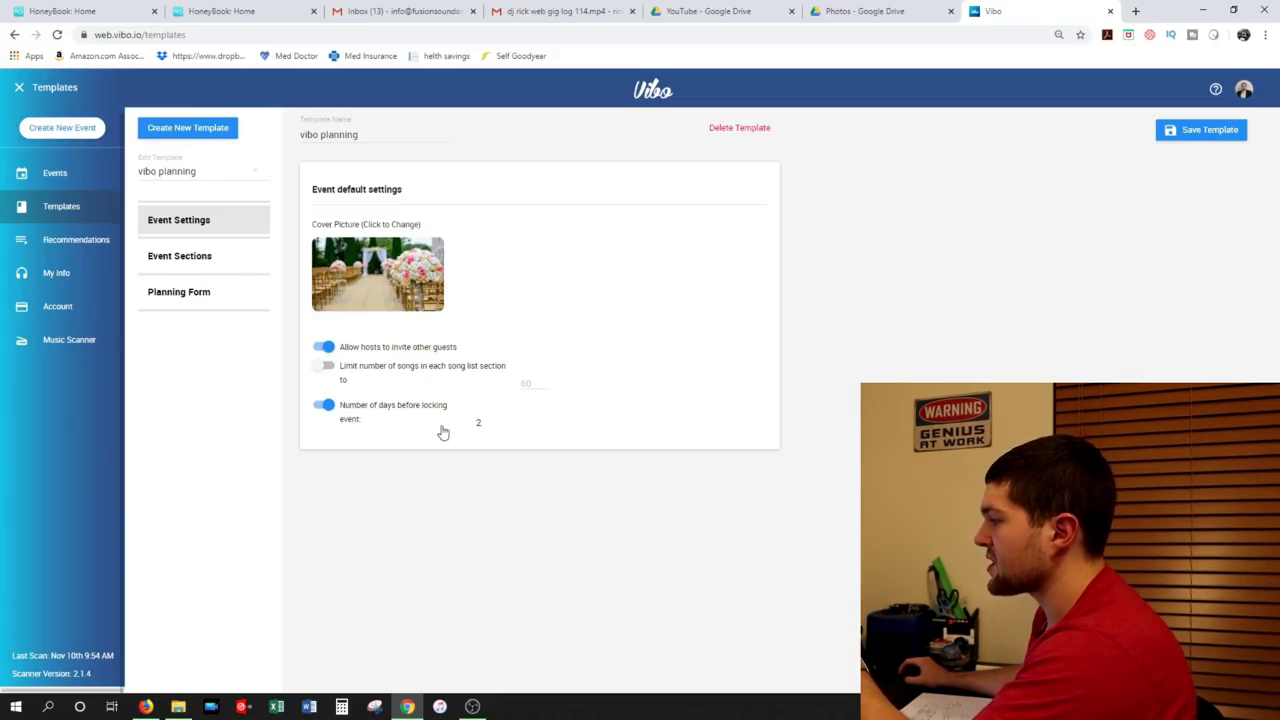
# Step: Toggle the template's "Number of days before locking event" setting, and review its event sections
pyautogui.click(325, 406)
pyautogui.click(209, 257)
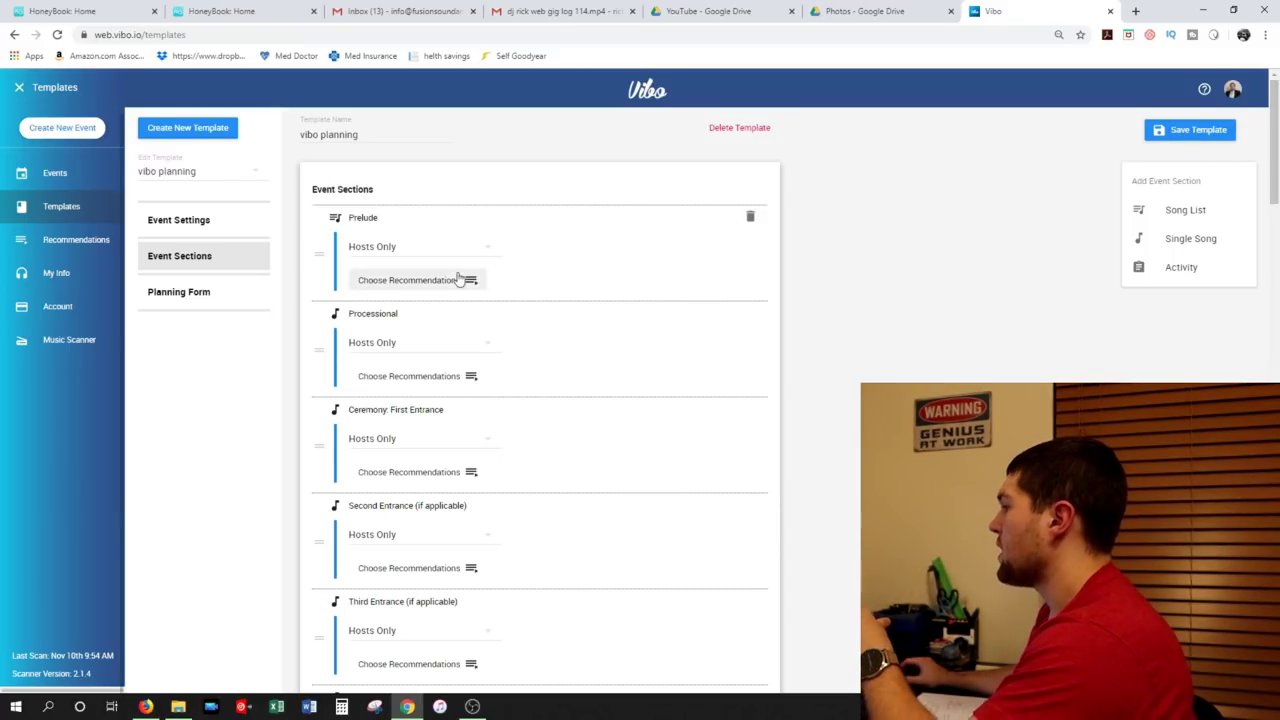
pyautogui.scroll(-11, 523, 300)
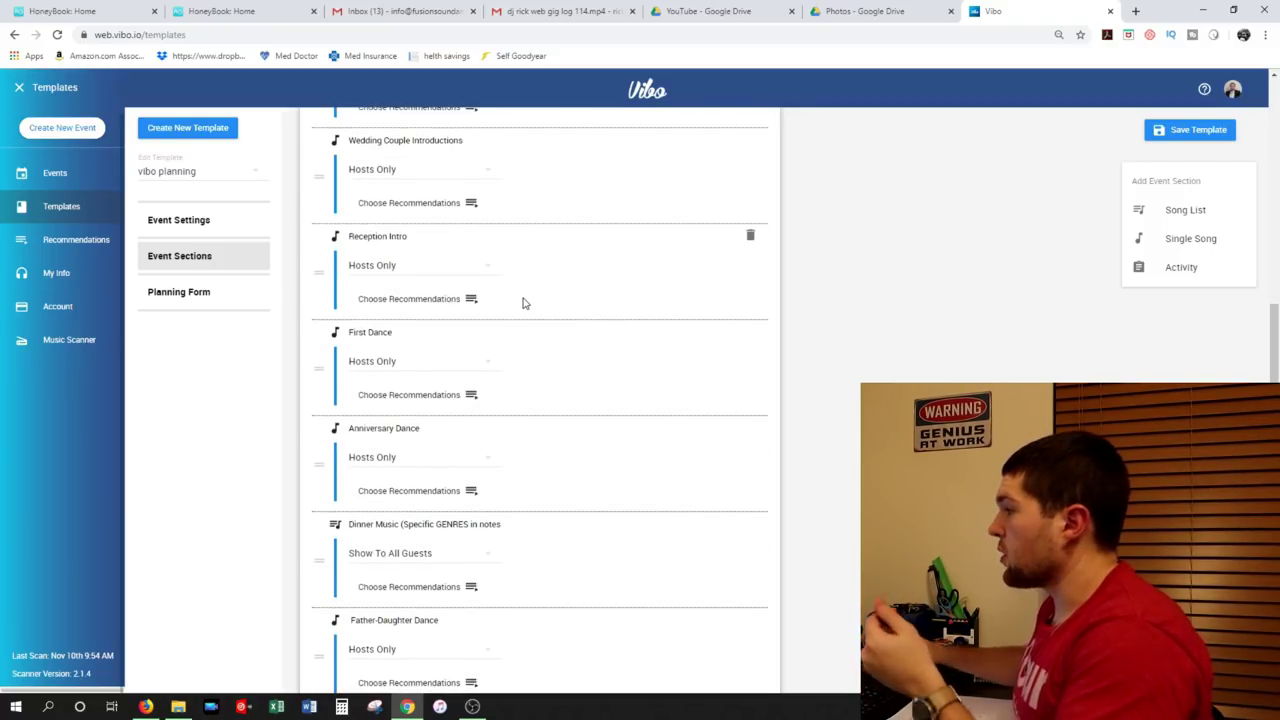
pyautogui.scroll(5, 523, 302)
pyautogui.scroll(5, 523, 302)
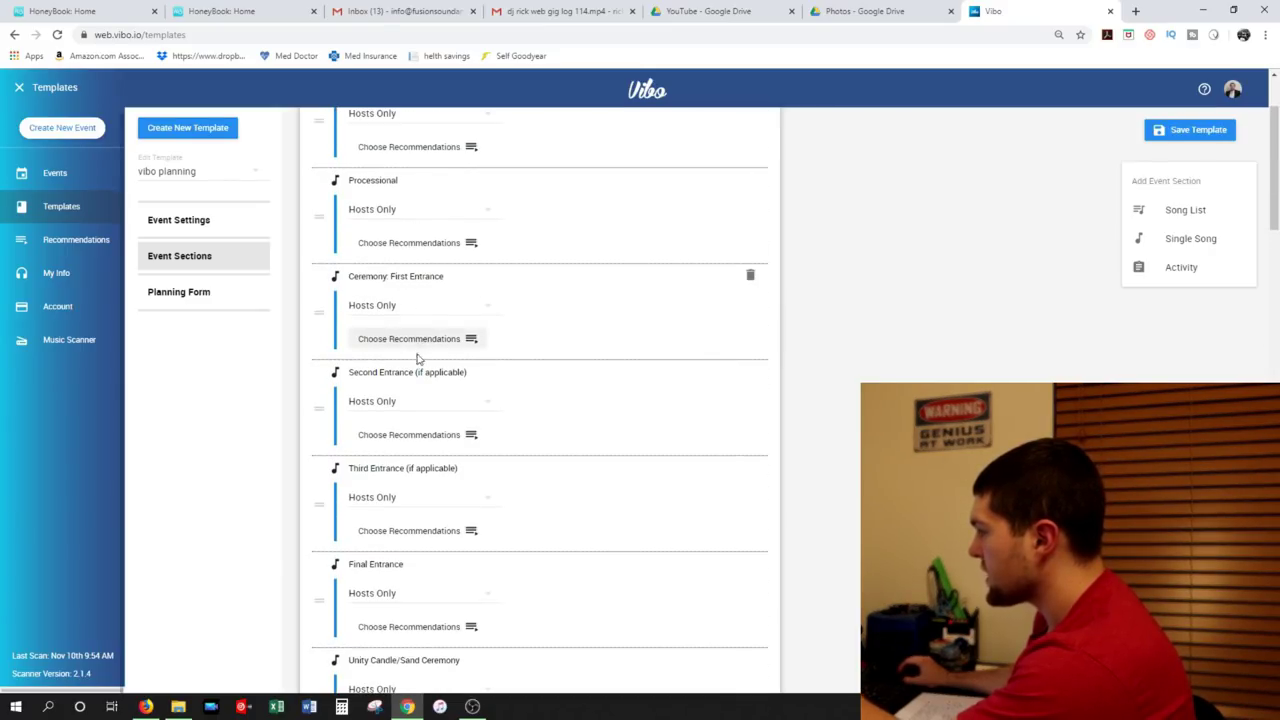
pyautogui.scroll(-2, 445, 390)
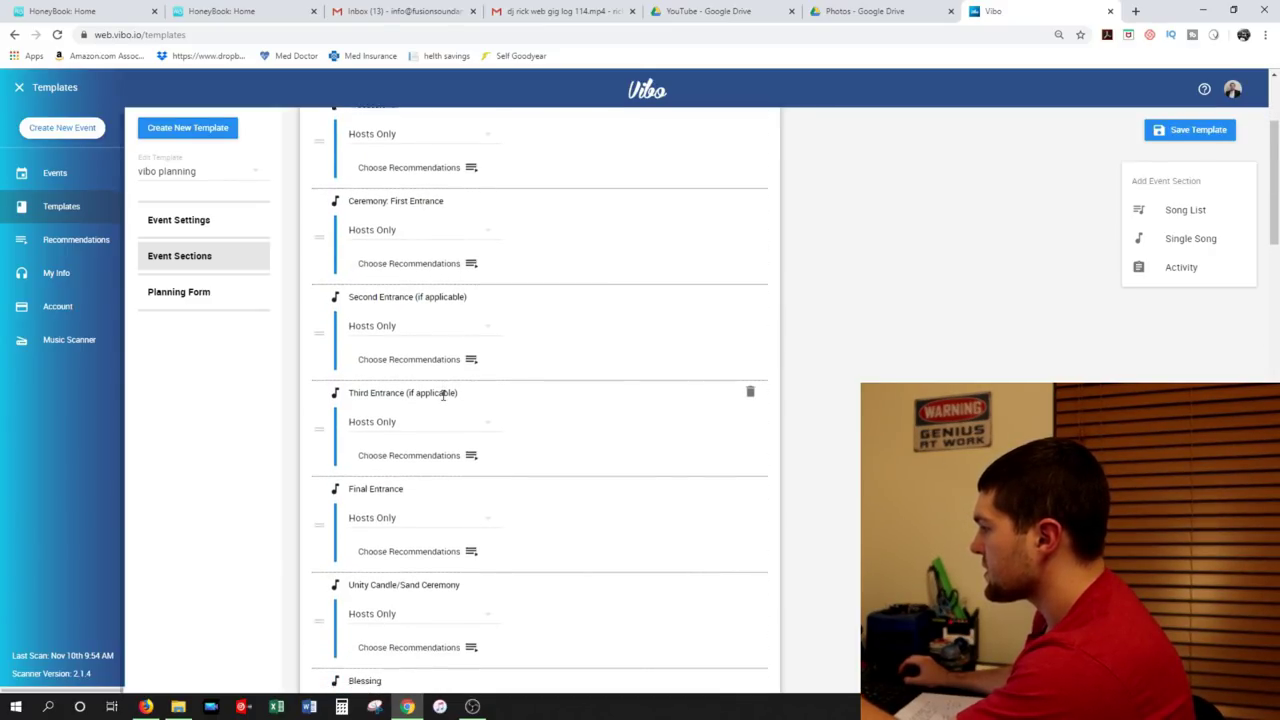
pyautogui.scroll(4, 416, 380)
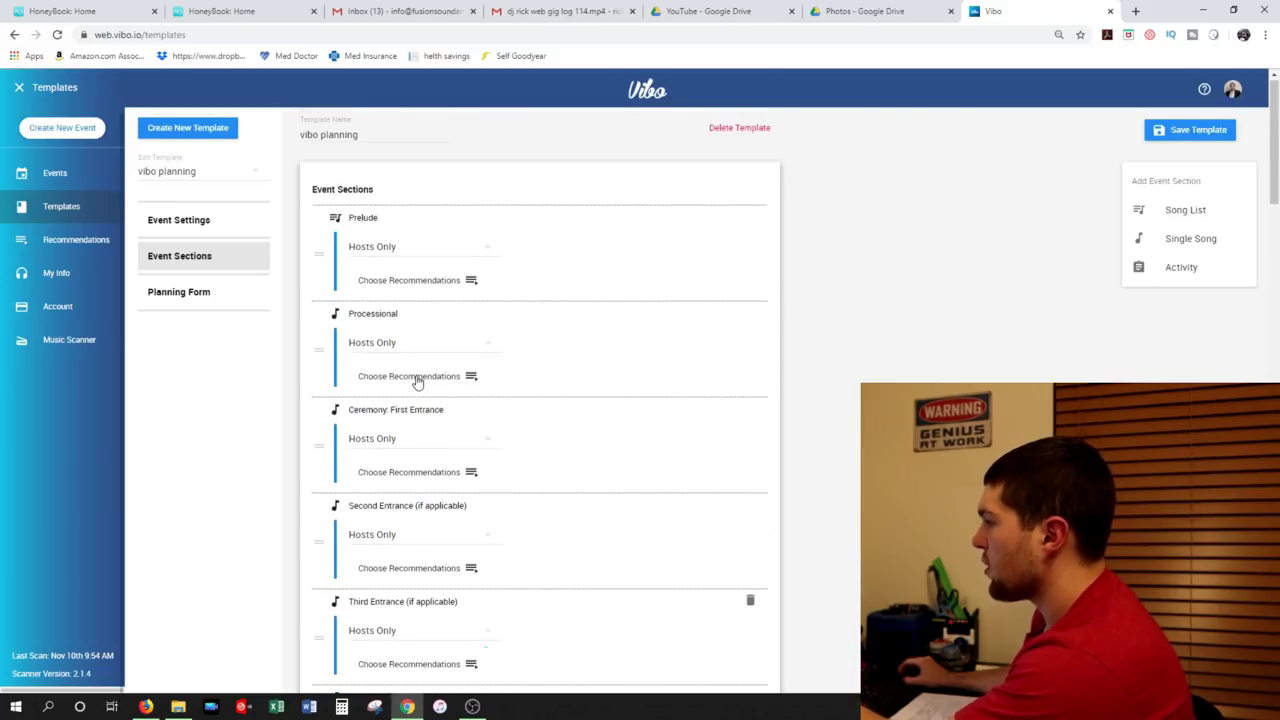
# Step: Check the visibility choices of the Prelude section and look through the visibility of the sections down to Dinner Music
pyautogui.click(400, 250)
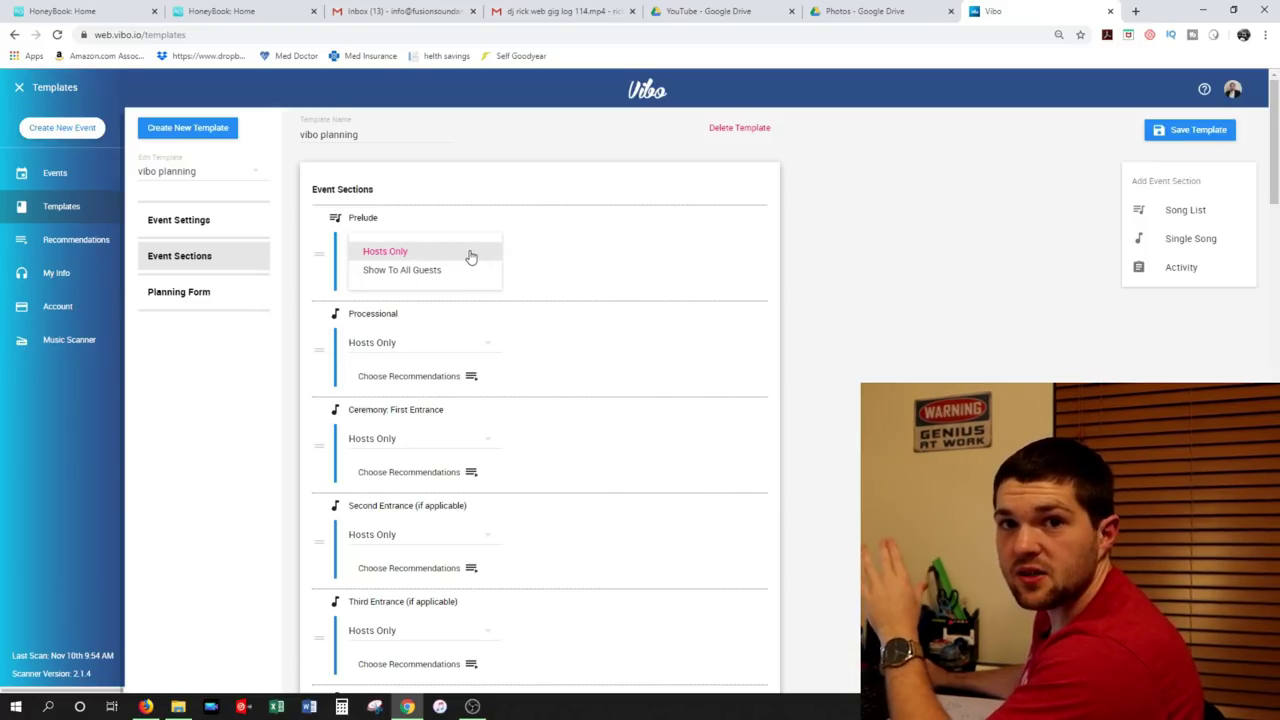
pyautogui.click(531, 257)
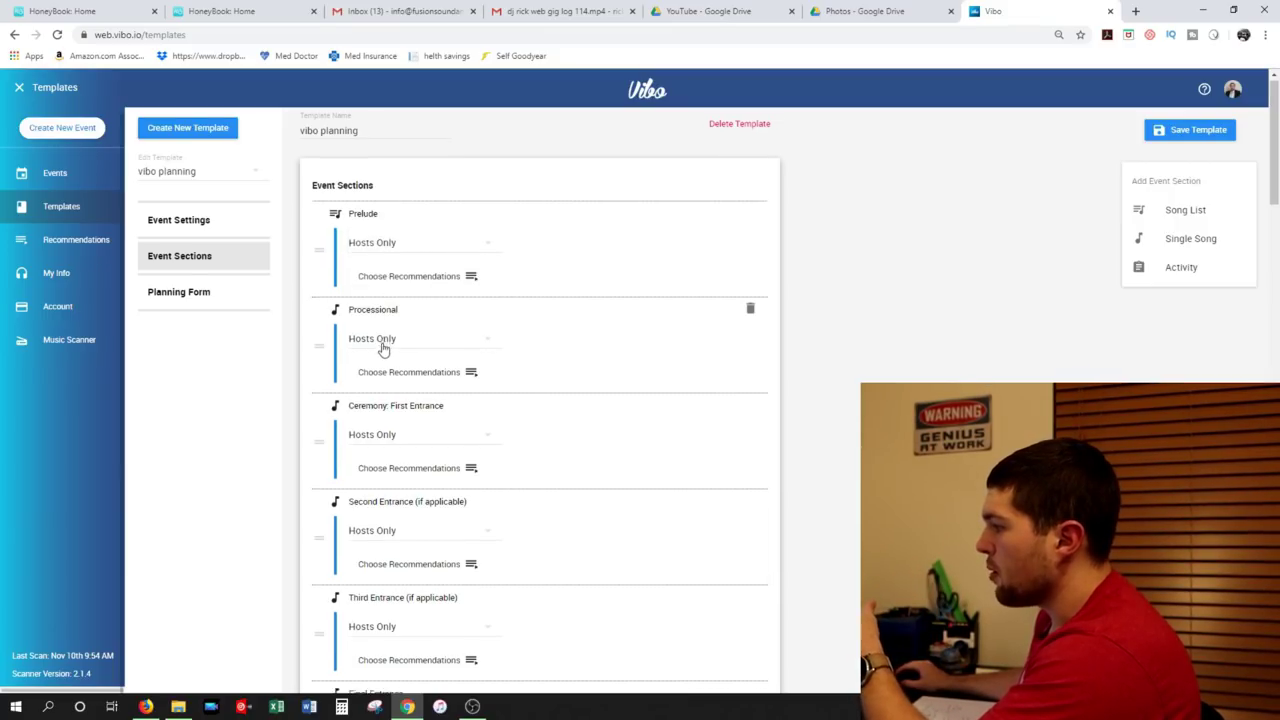
pyautogui.scroll(-2, 380, 350)
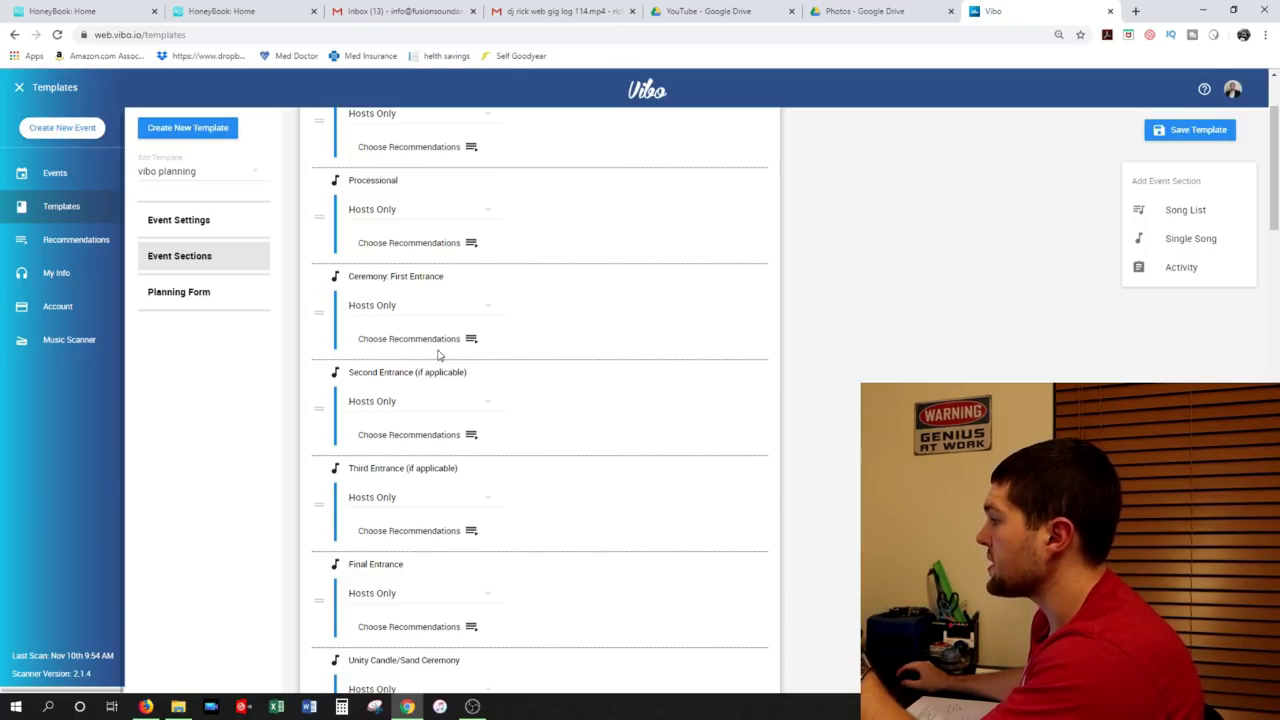
pyautogui.scroll(-6, 434, 360)
pyautogui.scroll(-5, 428, 350)
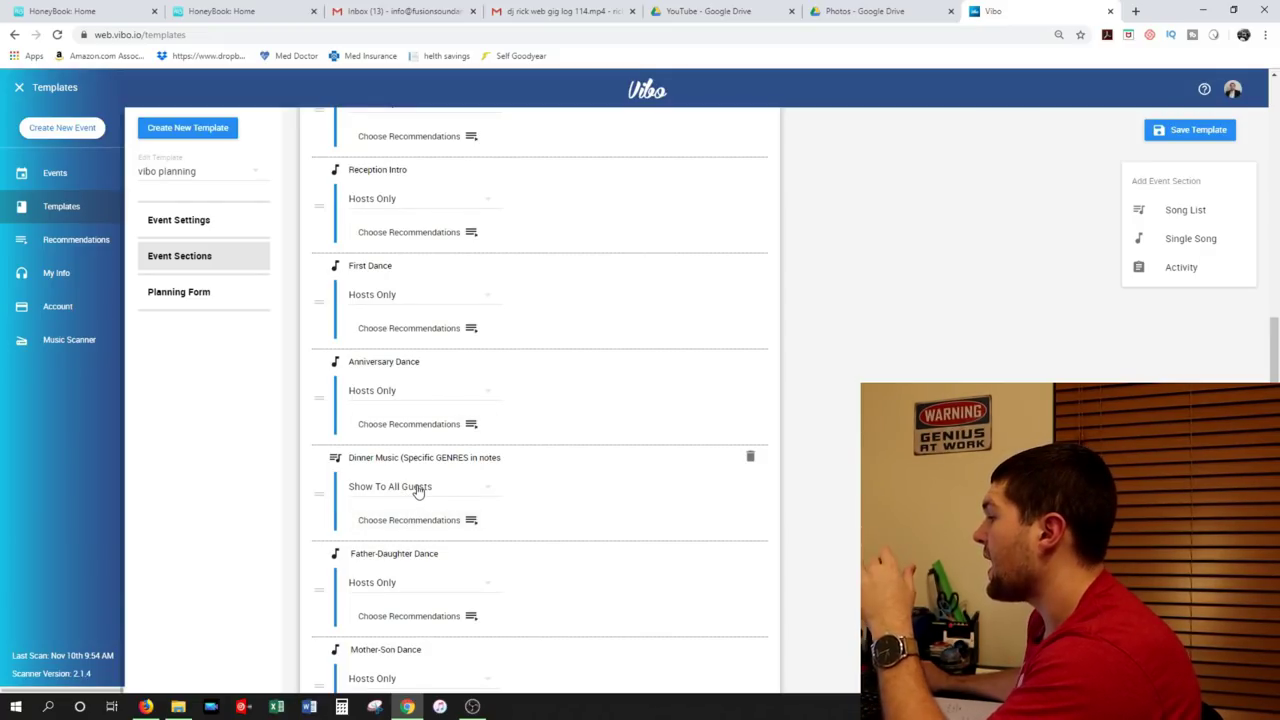
pyautogui.scroll(4, 418, 490)
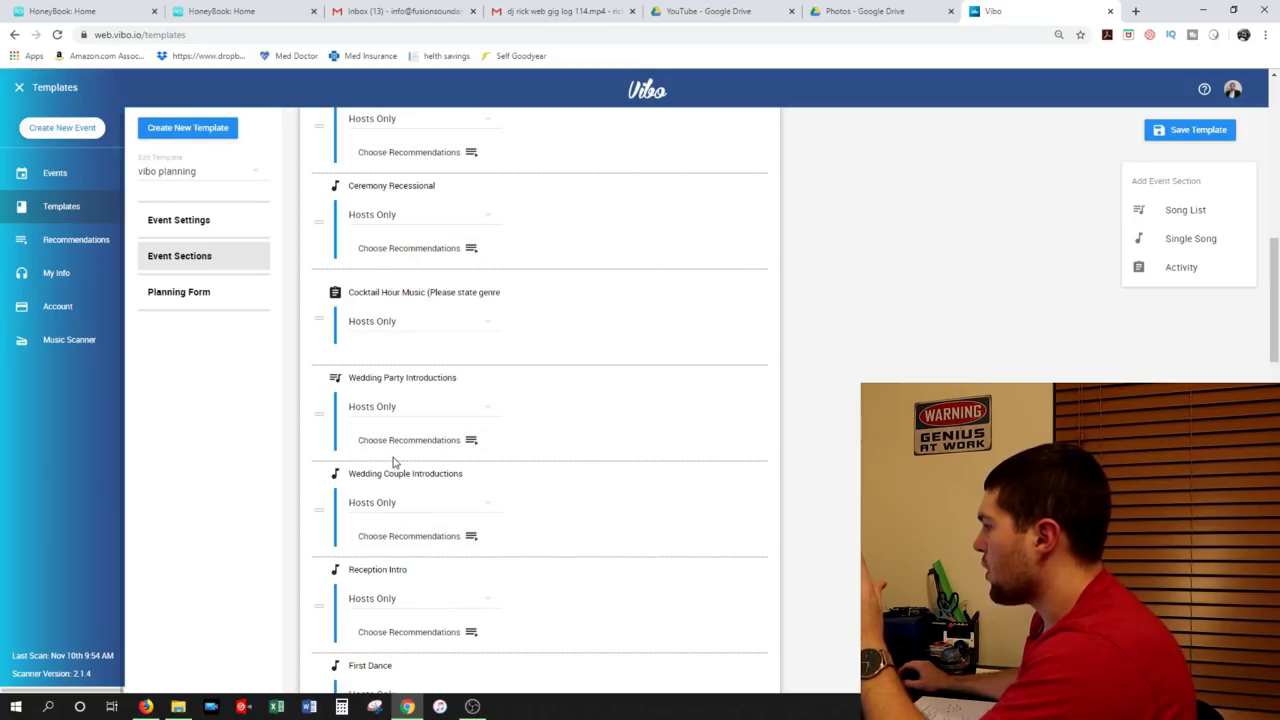
pyautogui.scroll(-1, 395, 462)
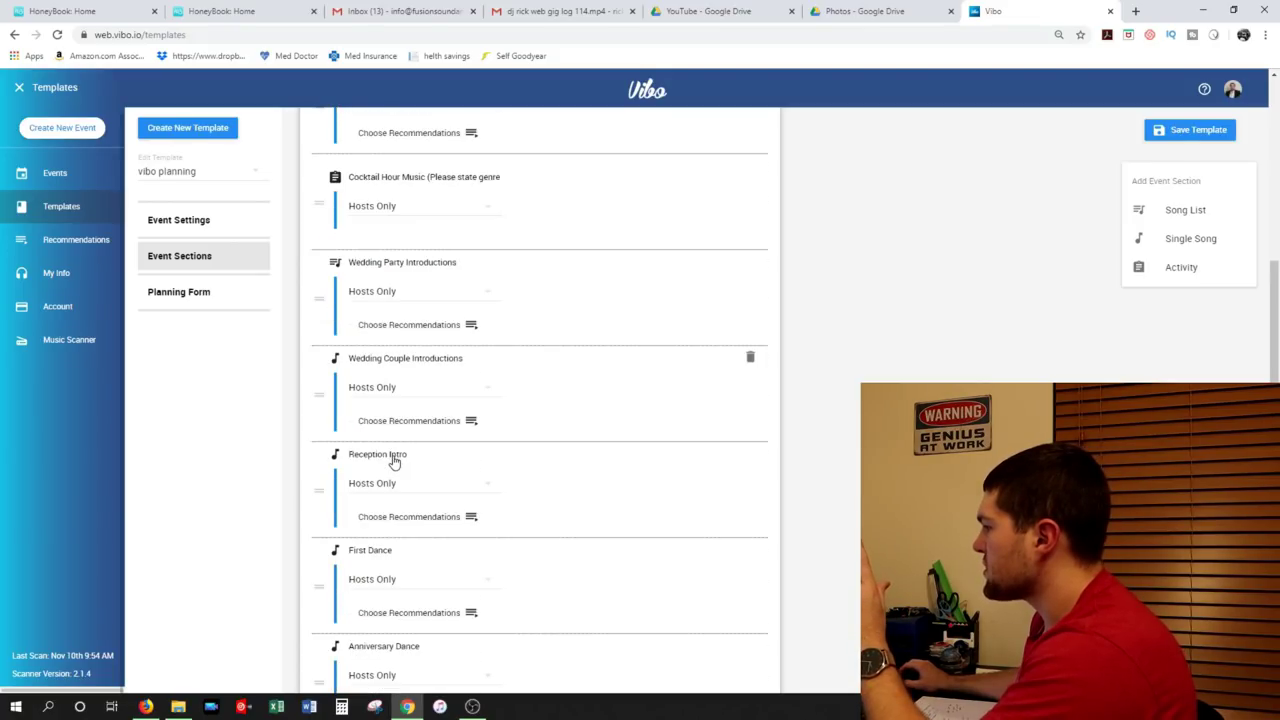
# Step: Select the Cake Cutting (Top Most Requested), Cake-Cutting and Cake-Cutting (Funny) recommendations for the Wedding Party Introductions section
pyautogui.click(390, 312)
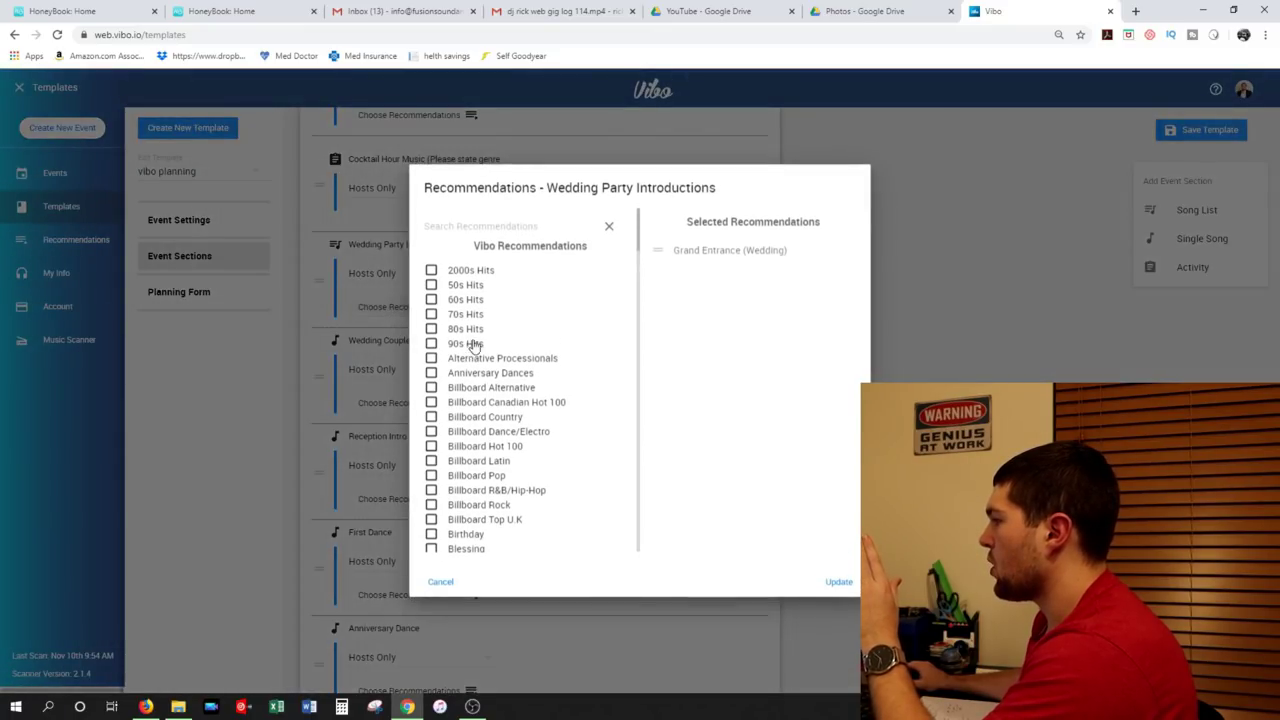
pyautogui.scroll(-2, 551, 387)
pyautogui.scroll(2, 551, 386)
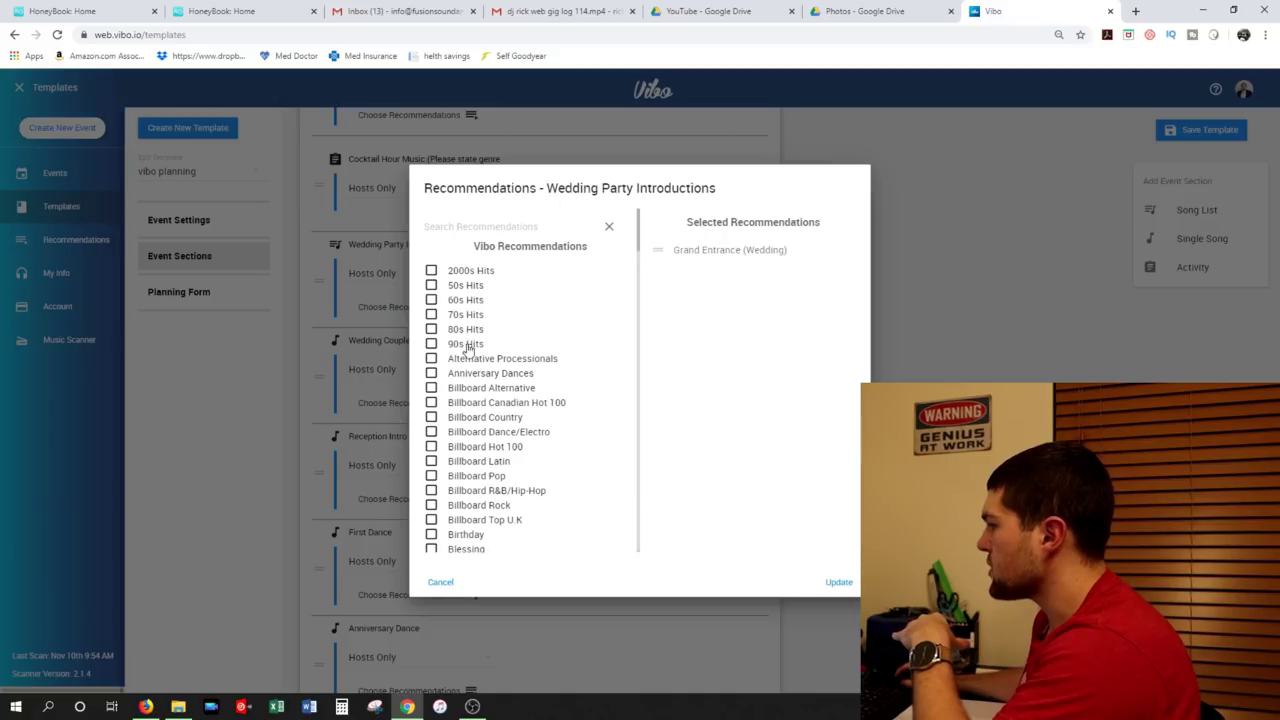
pyautogui.scroll(-5, 449, 500)
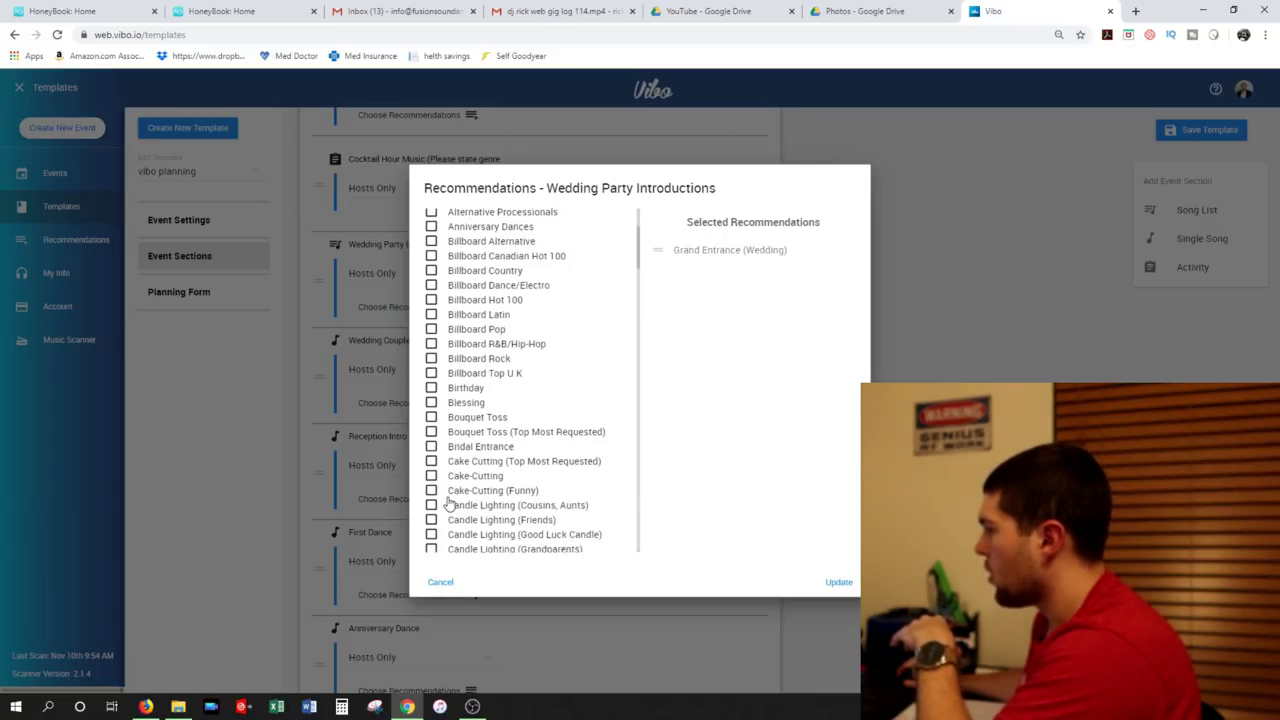
pyautogui.scroll(3, 449, 500)
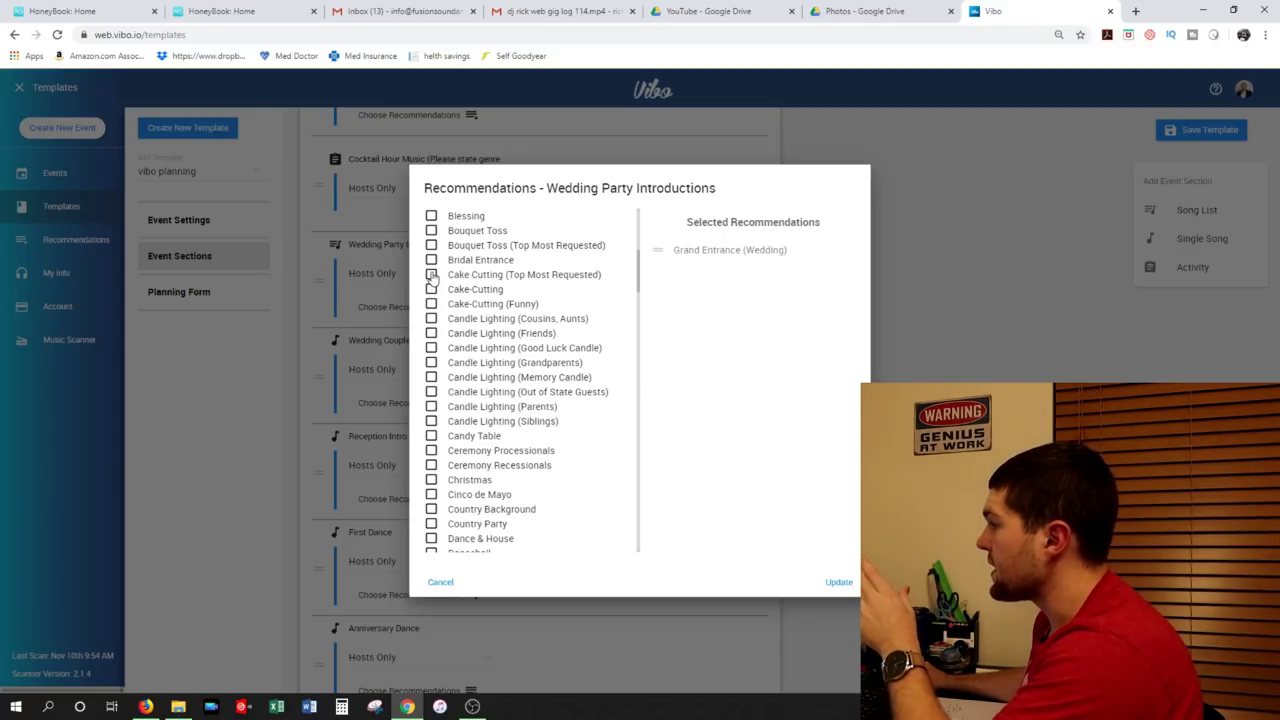
pyautogui.click(431, 275)
pyautogui.click(431, 289)
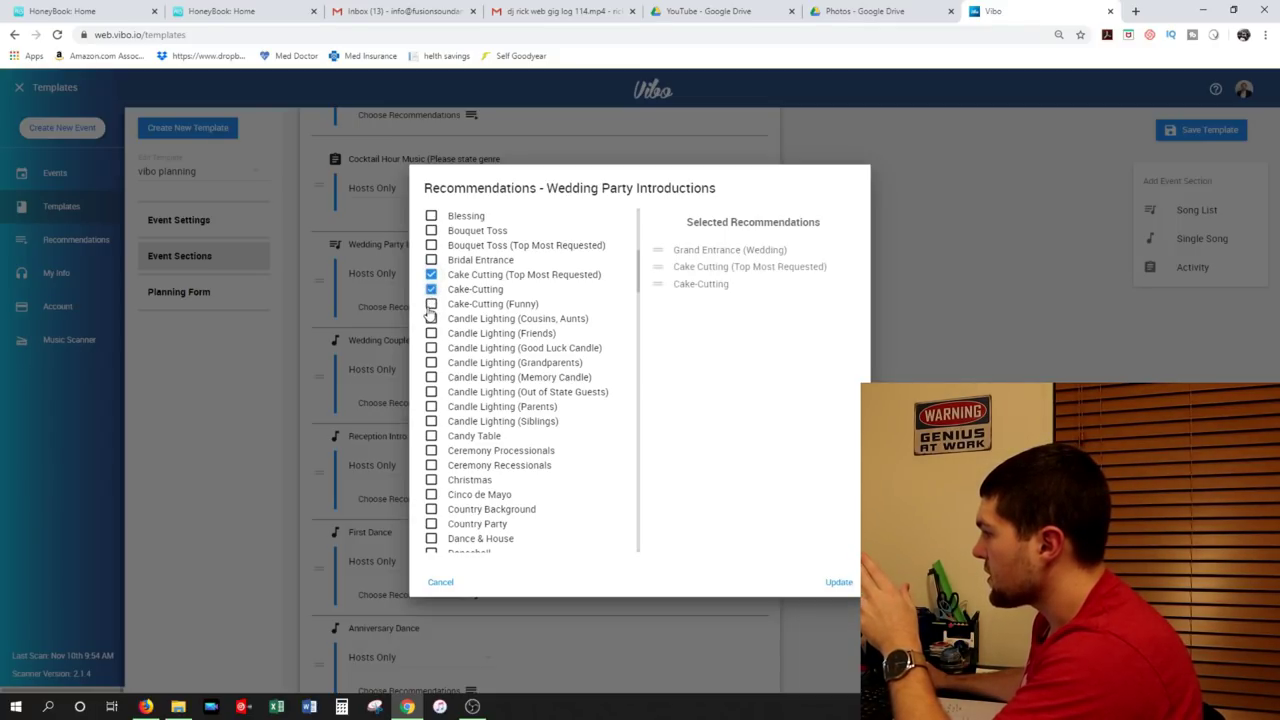
pyautogui.click(431, 304)
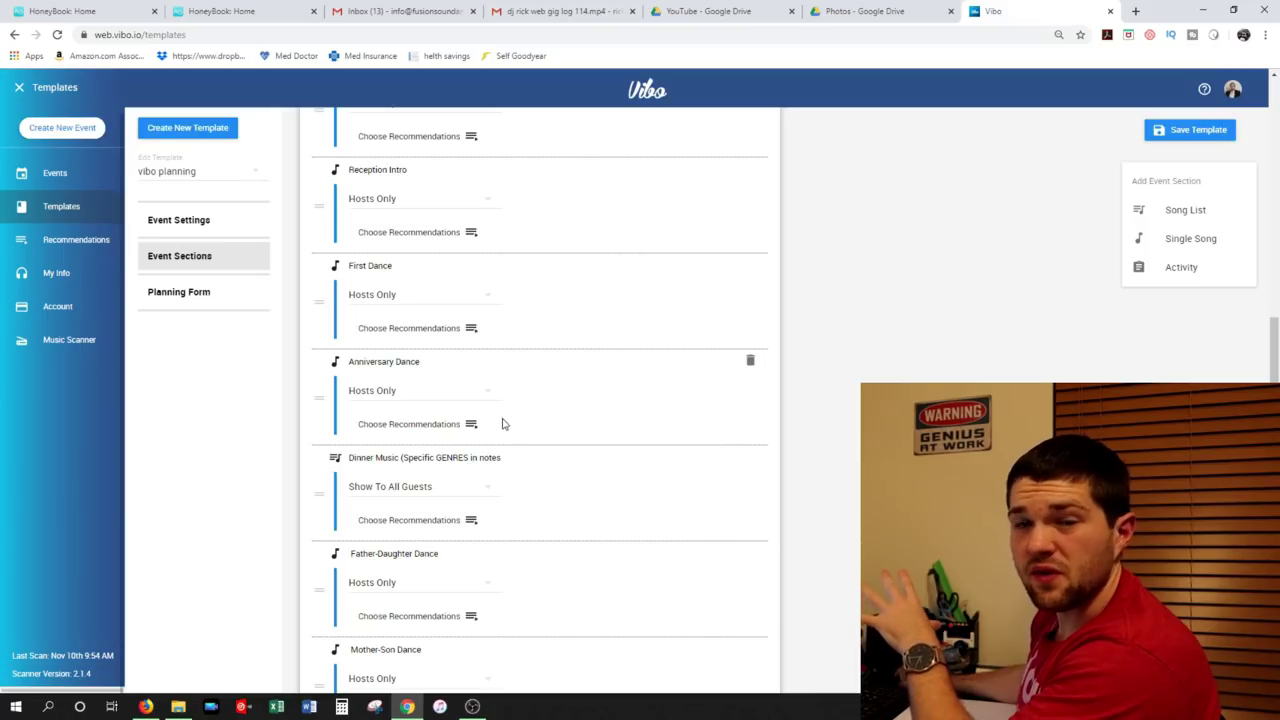
# Step: Open the template's planning form and examine its headers, questions and the form components available to add
pyautogui.click(199, 300)
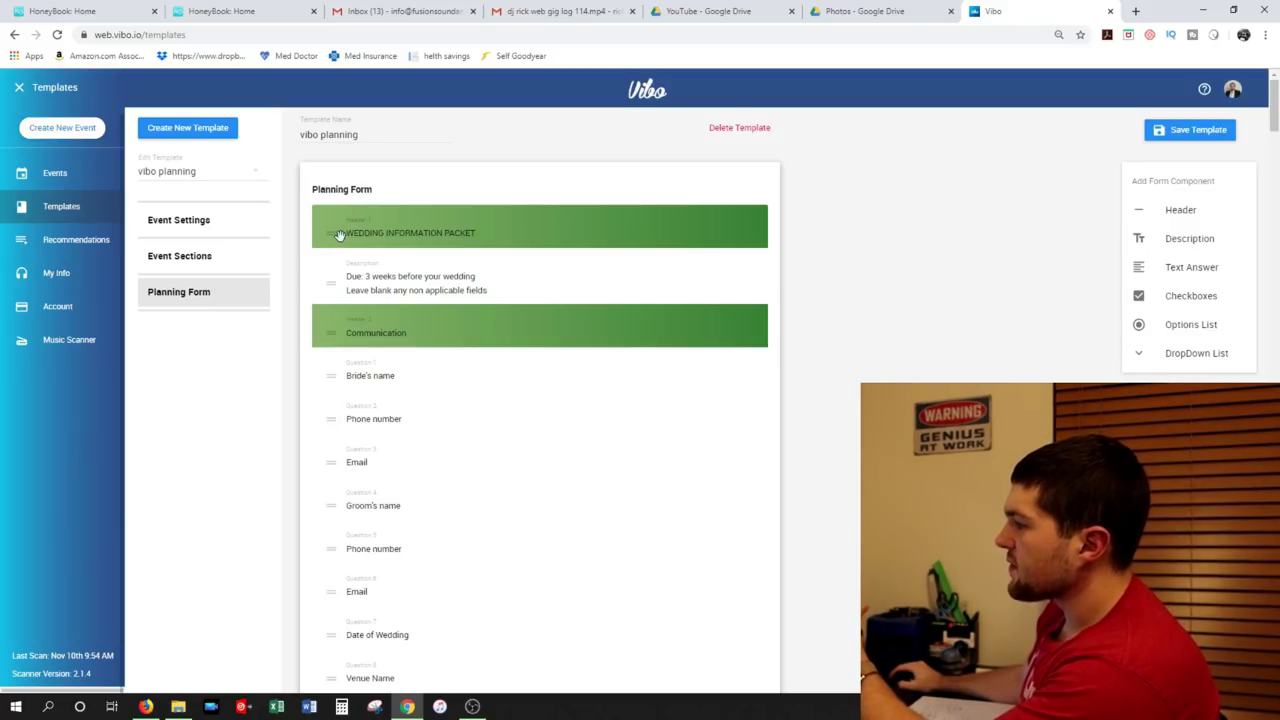
pyautogui.moveTo(333, 236); pyautogui.dragTo(934, 294)
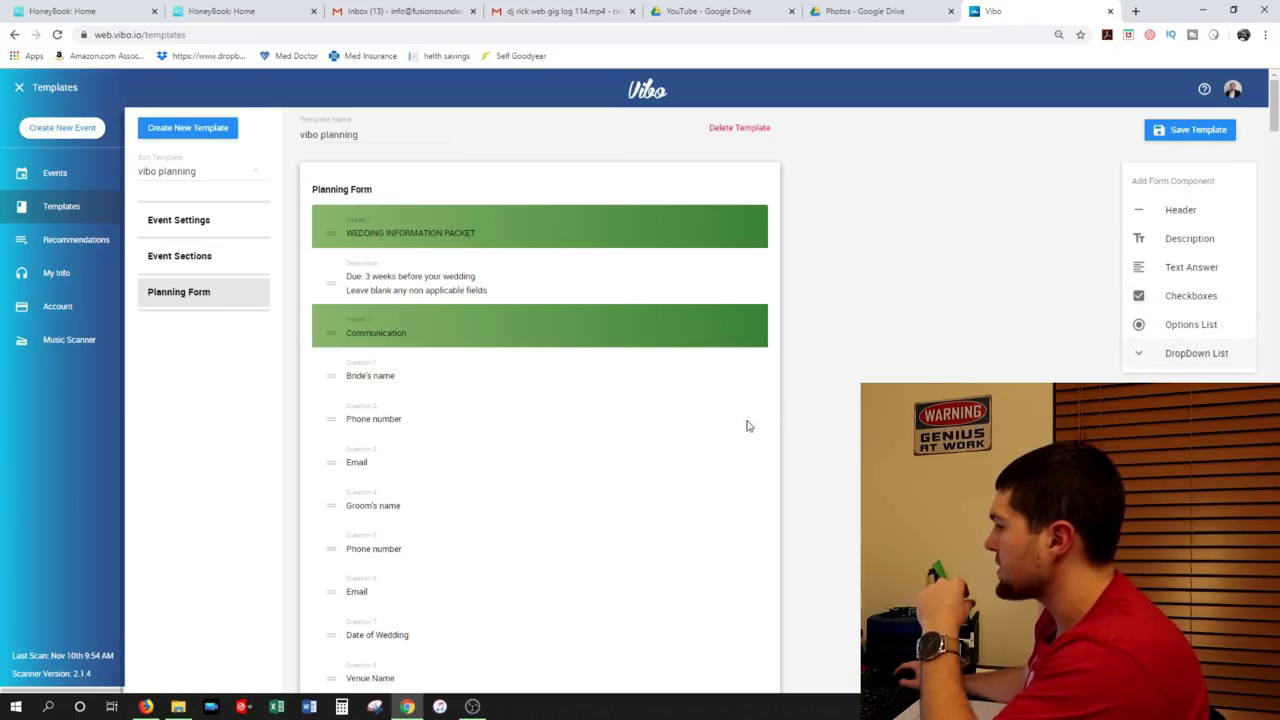
pyautogui.scroll(-3, 508, 434)
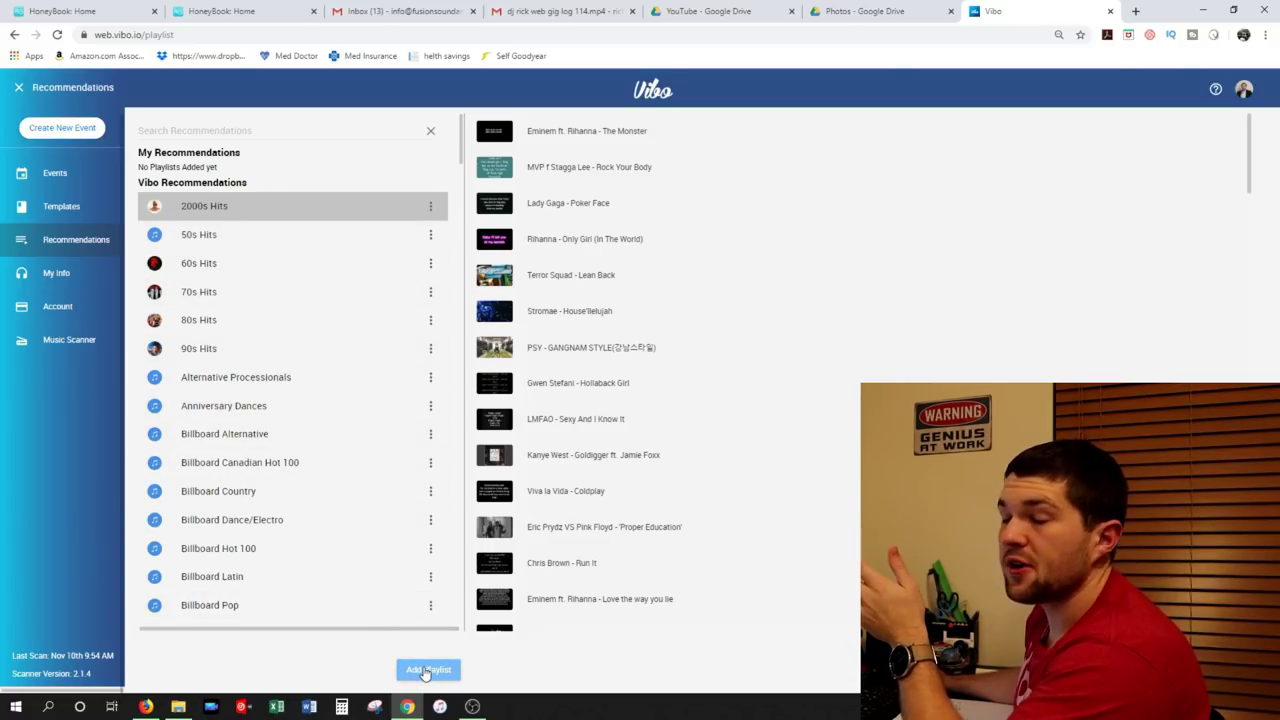
# Step: Examine the picture options on the My Info page and the download instructions for the Music Scanner
pyautogui.click(57, 282)
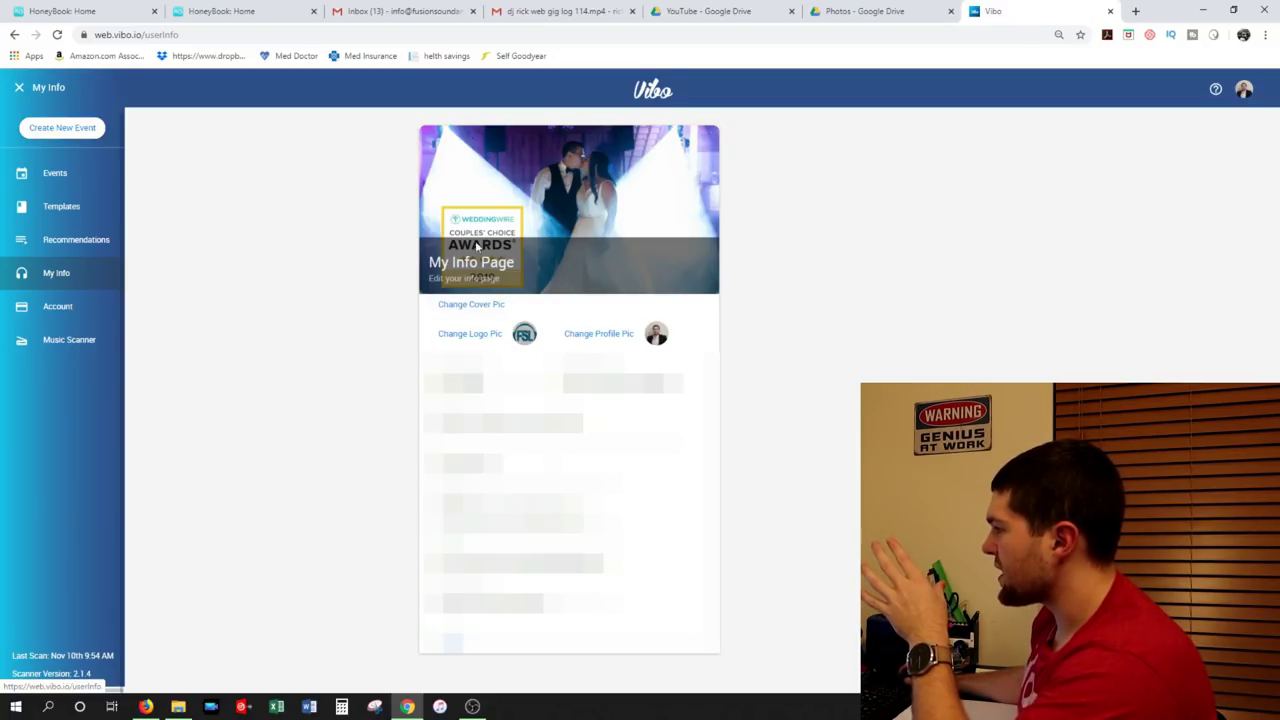
pyautogui.click(616, 345)
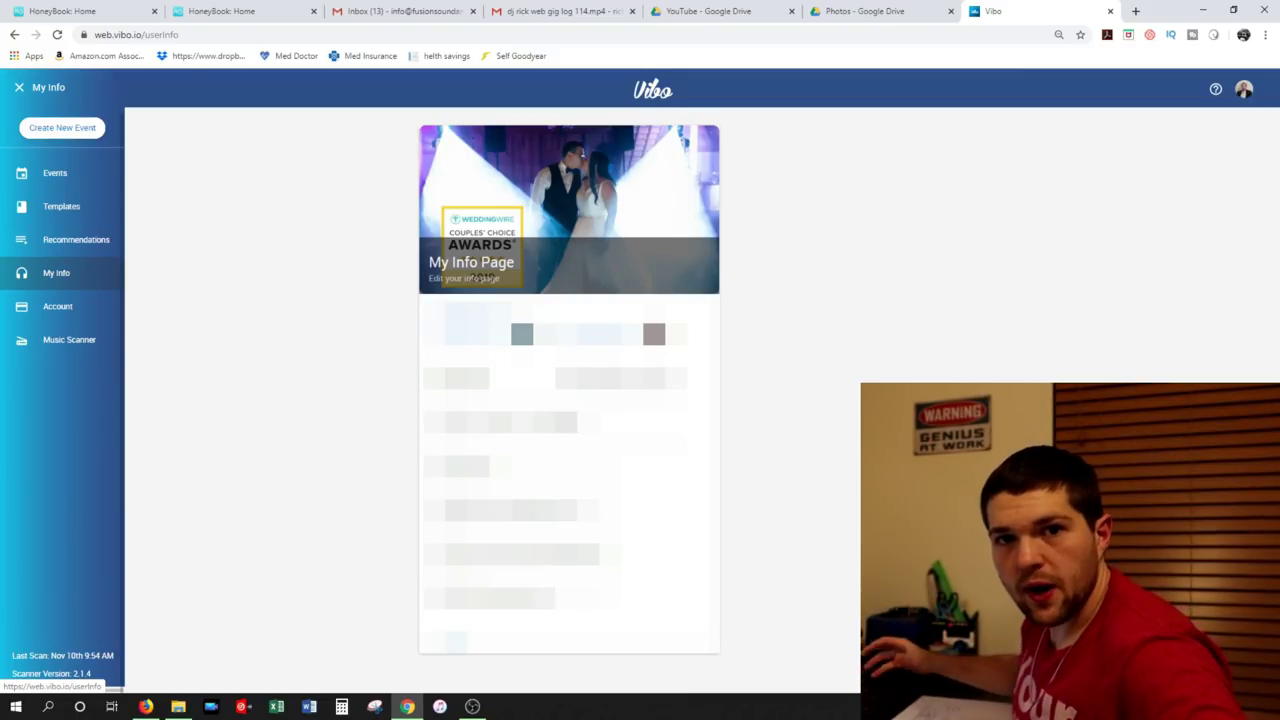
pyautogui.click(69, 339)
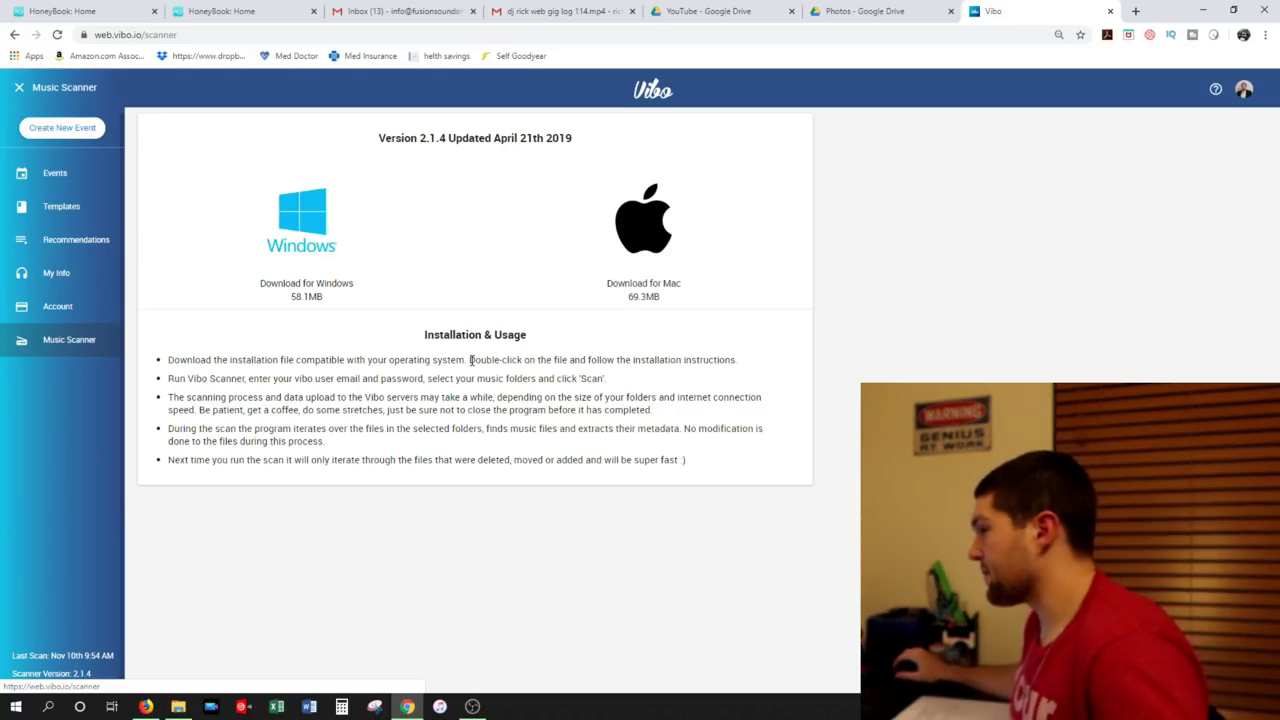
# Step: Open the December 7th 2019 wedding event and view the section note of its Recessional Exit Song
pyautogui.click(55, 173)
pyautogui.click(249, 175)
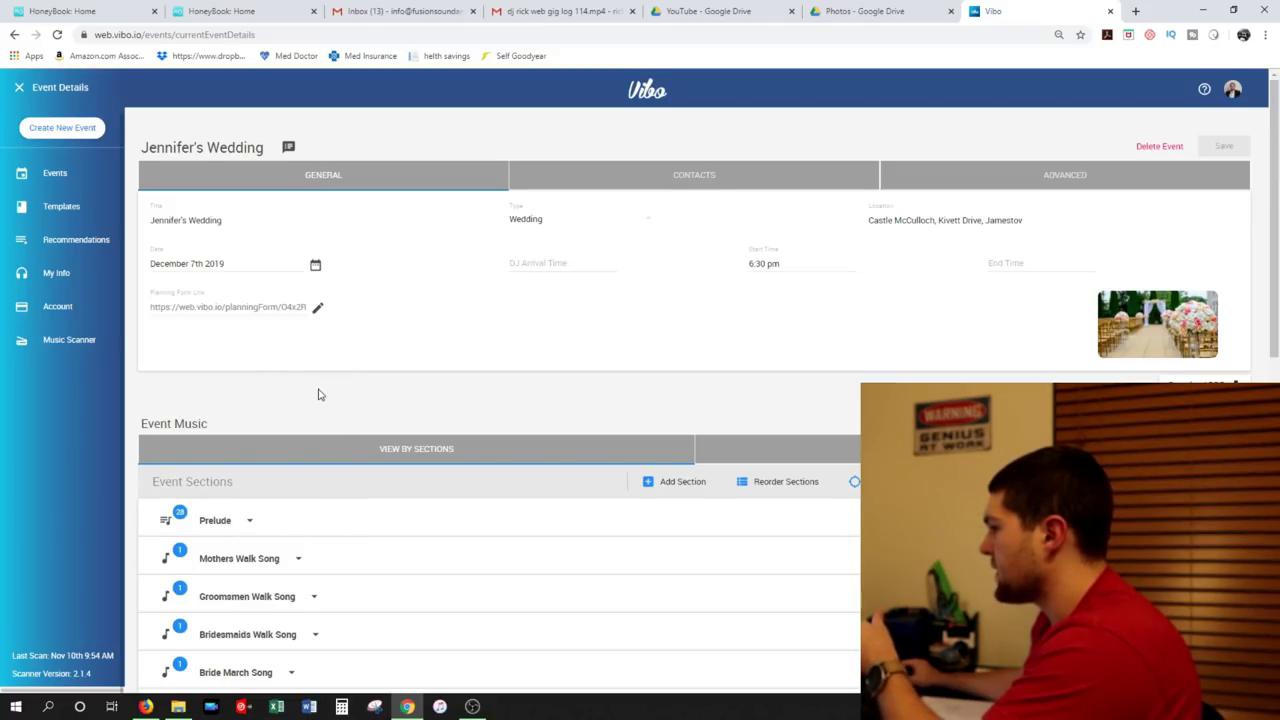
pyautogui.scroll(-3, 318, 394)
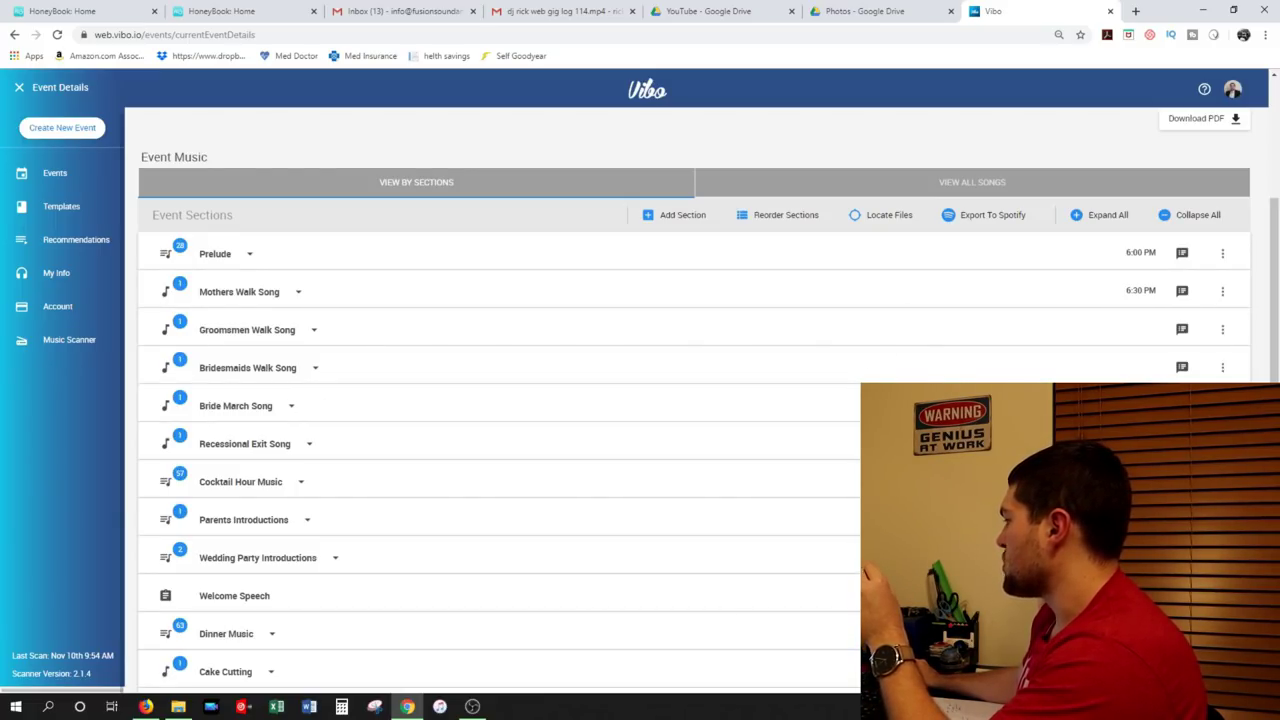
pyautogui.click(1182, 443)
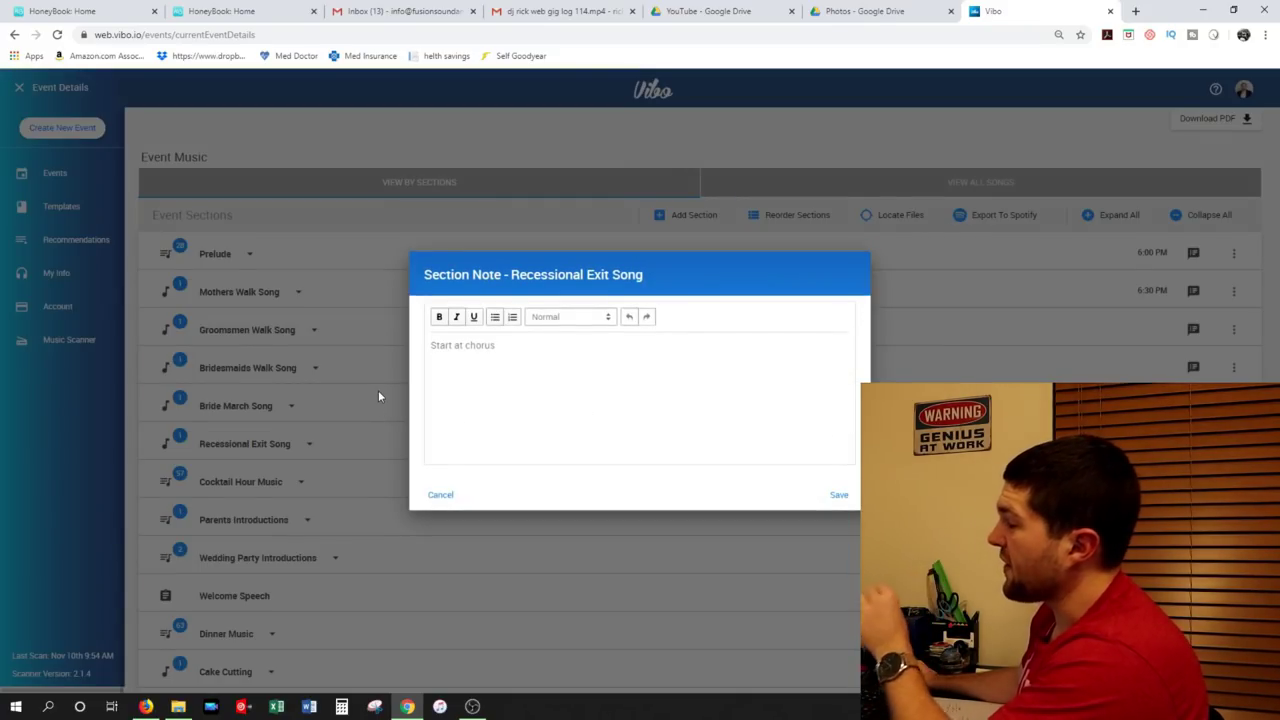
# Step: Close the Recessional Exit Song note and view the section note of the Wedding Party Introductions
pyautogui.click(440, 494)
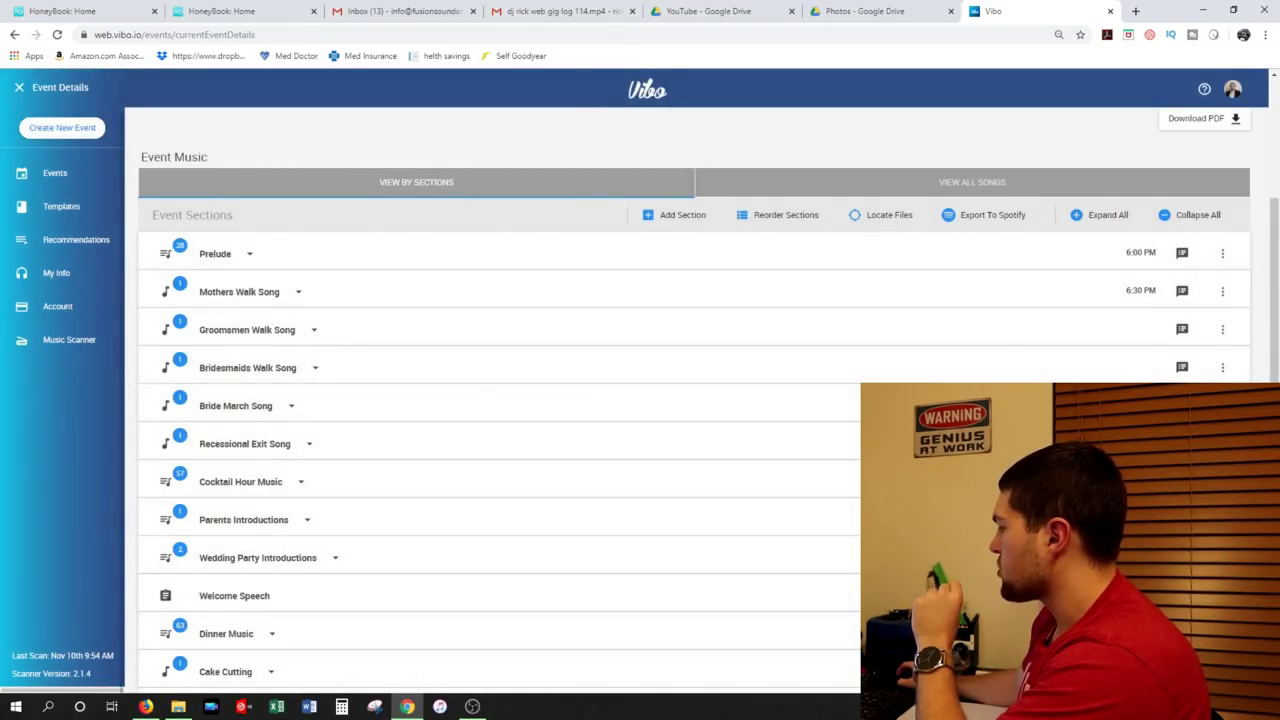
pyautogui.click(1182, 557)
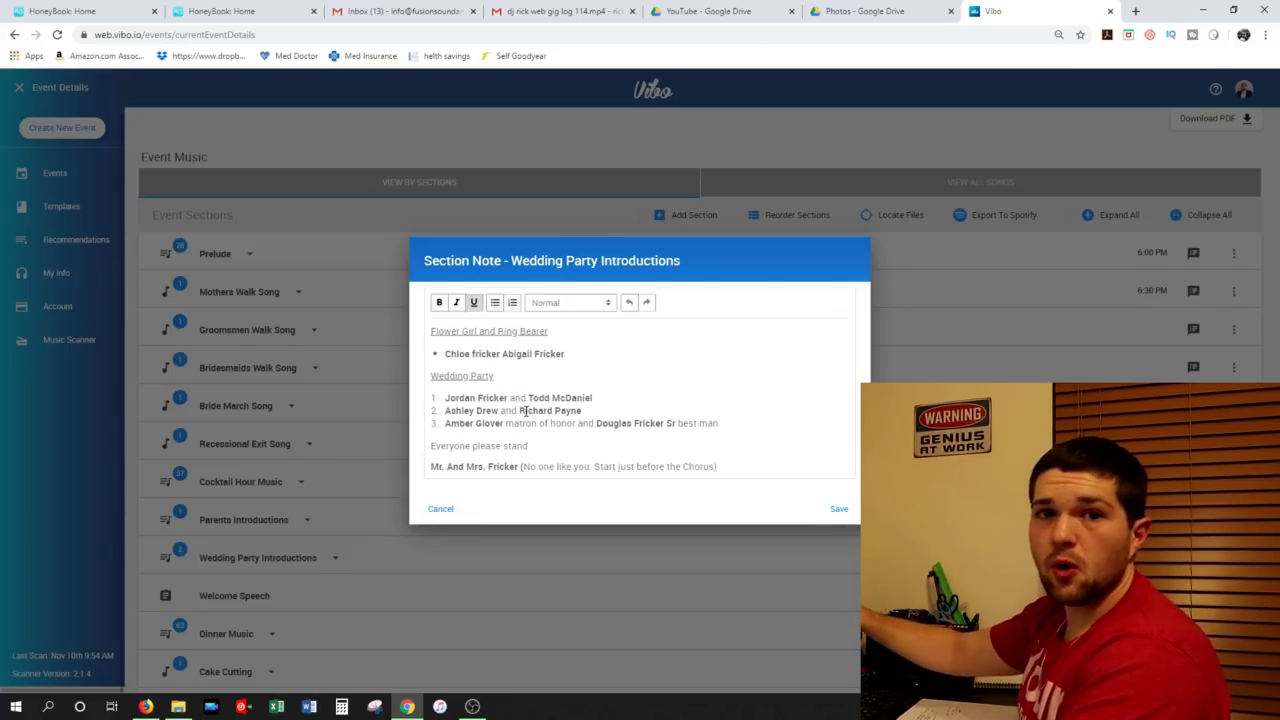
pyautogui.press('Escape')
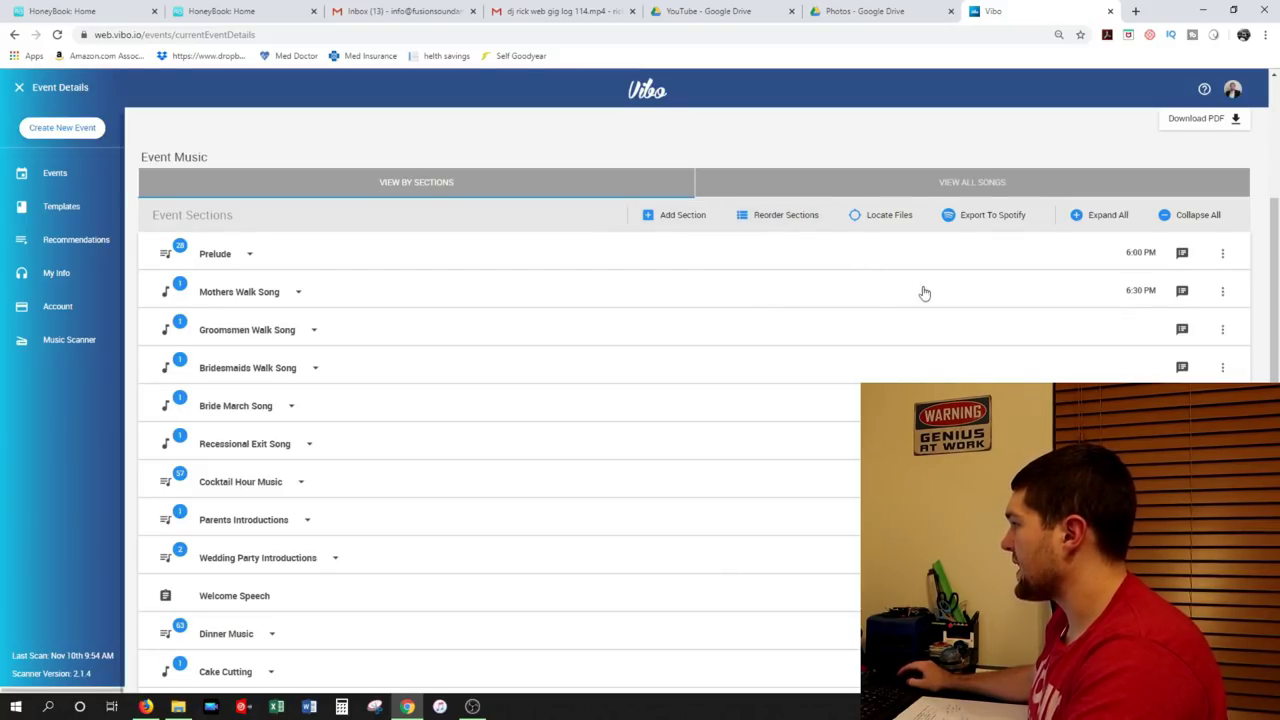
# Step: Locate the music files for the Open Dancing Music section and look through its song matches without marking any
pyautogui.click(879, 218)
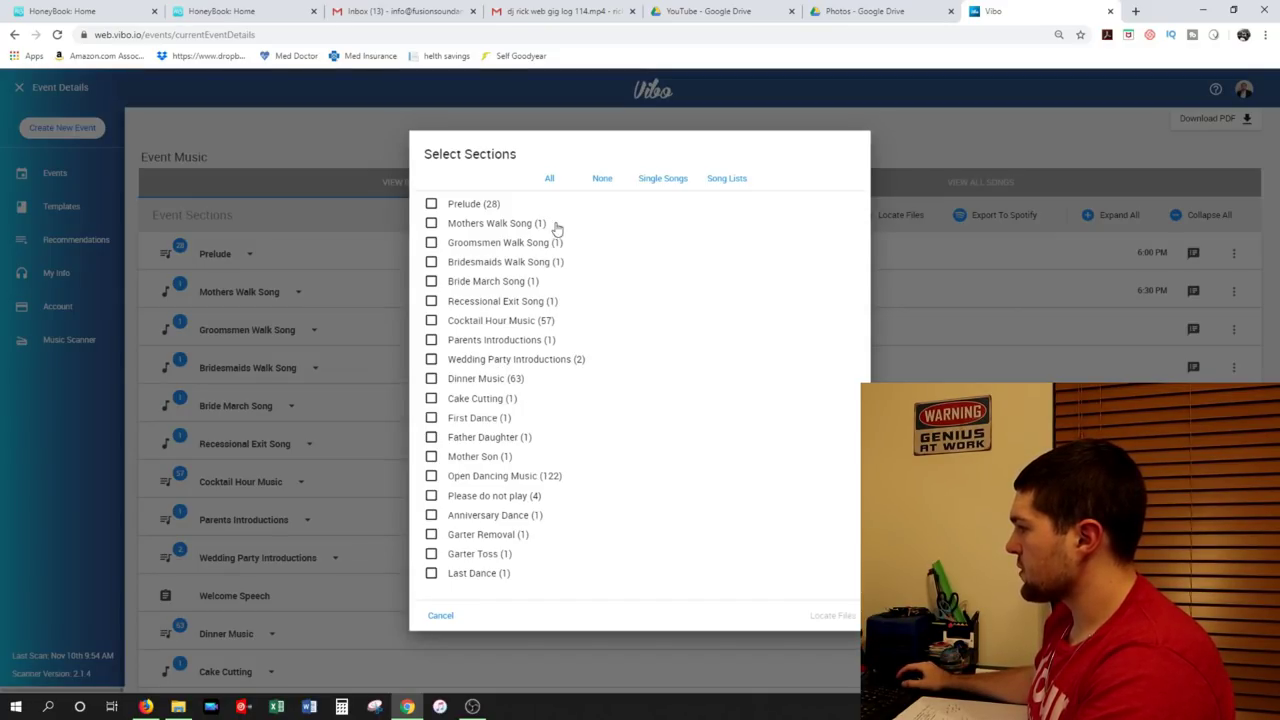
pyautogui.click(431, 477)
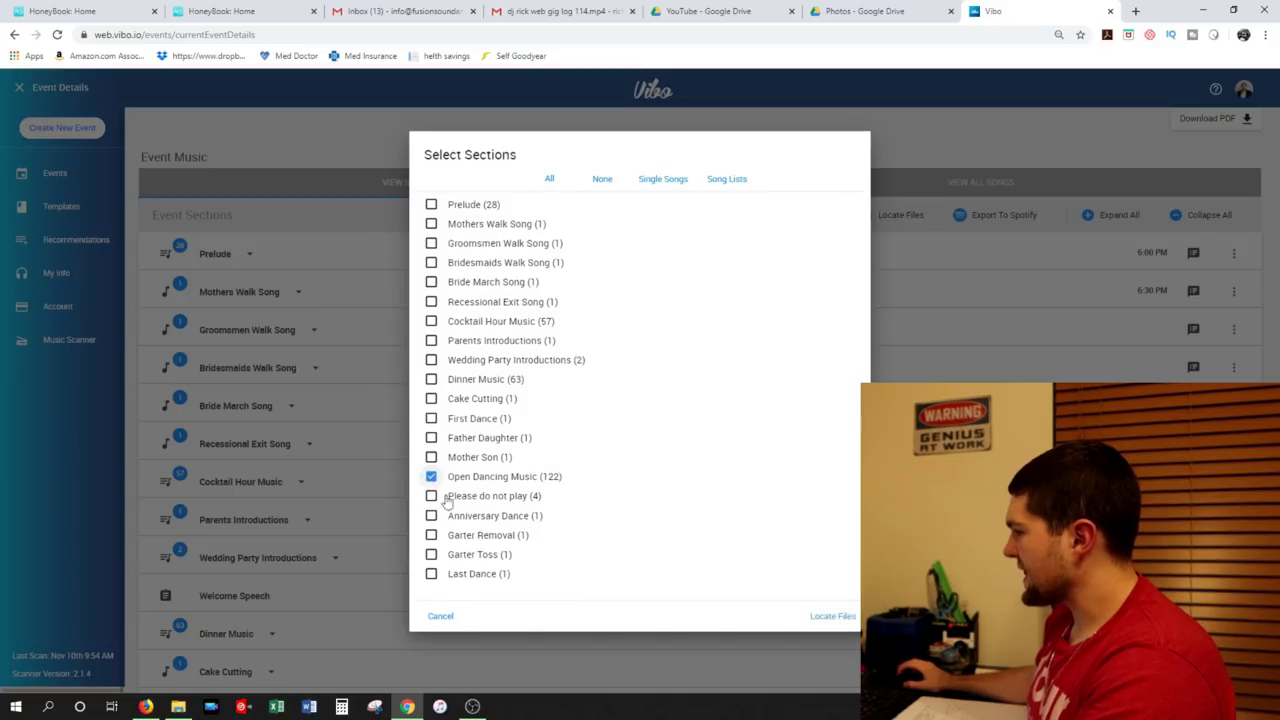
pyautogui.click(816, 619)
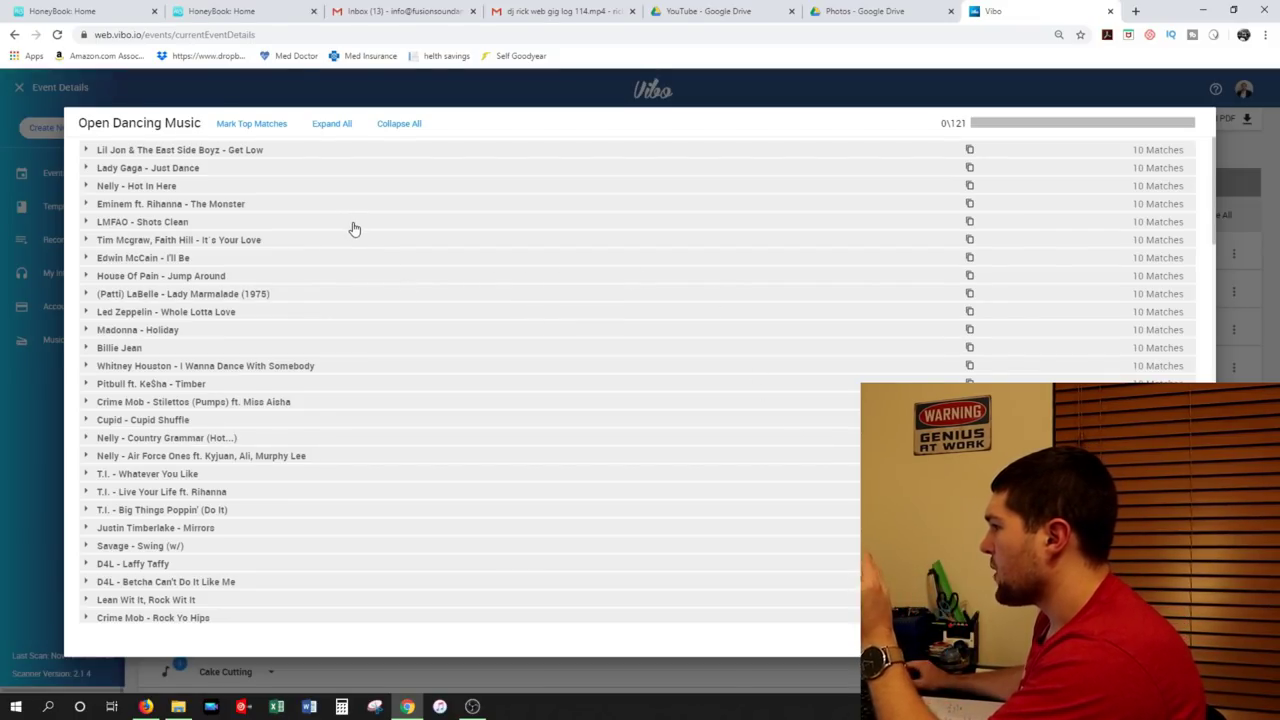
pyautogui.scroll(-10, 449, 271)
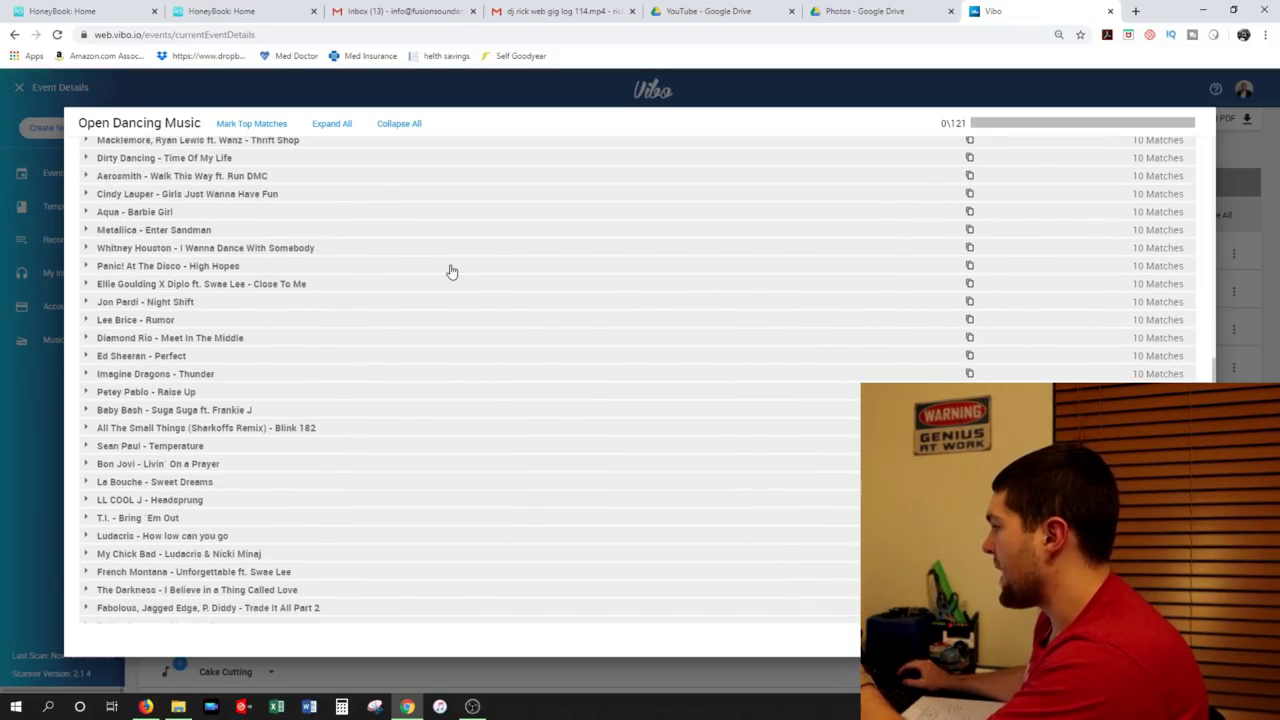
pyautogui.scroll(10, 451, 271)
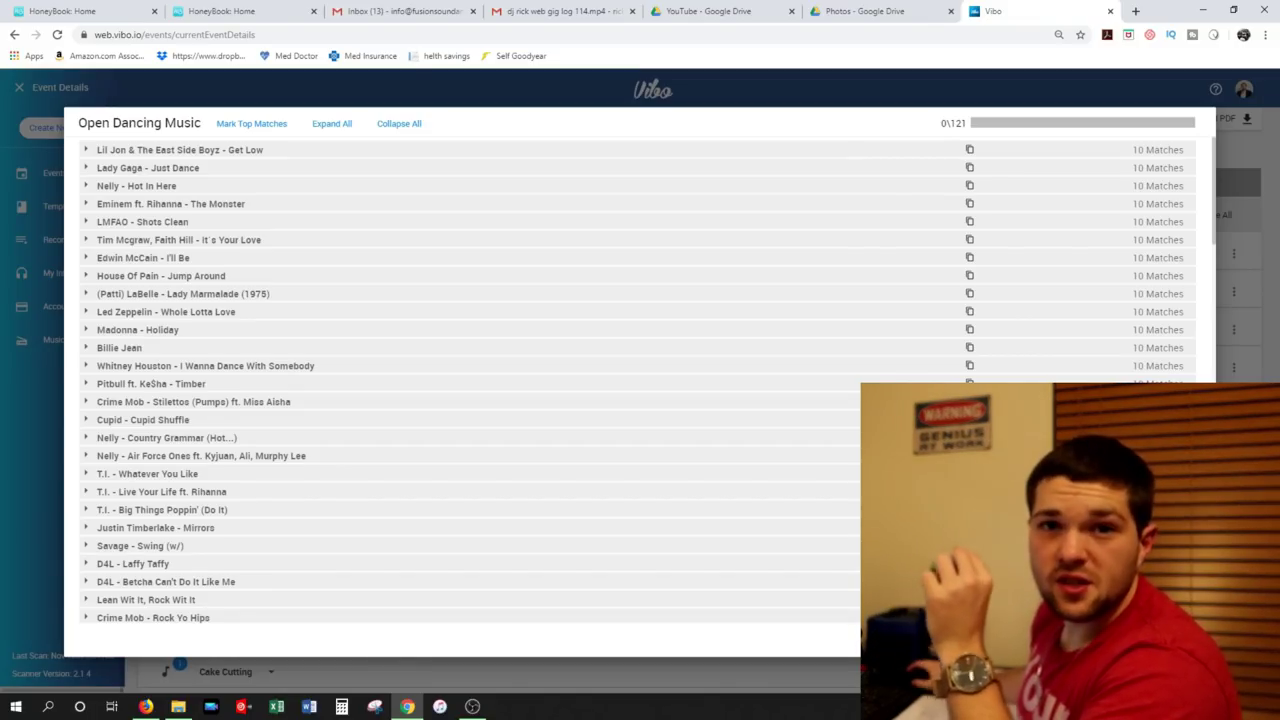
pyautogui.press('Escape')
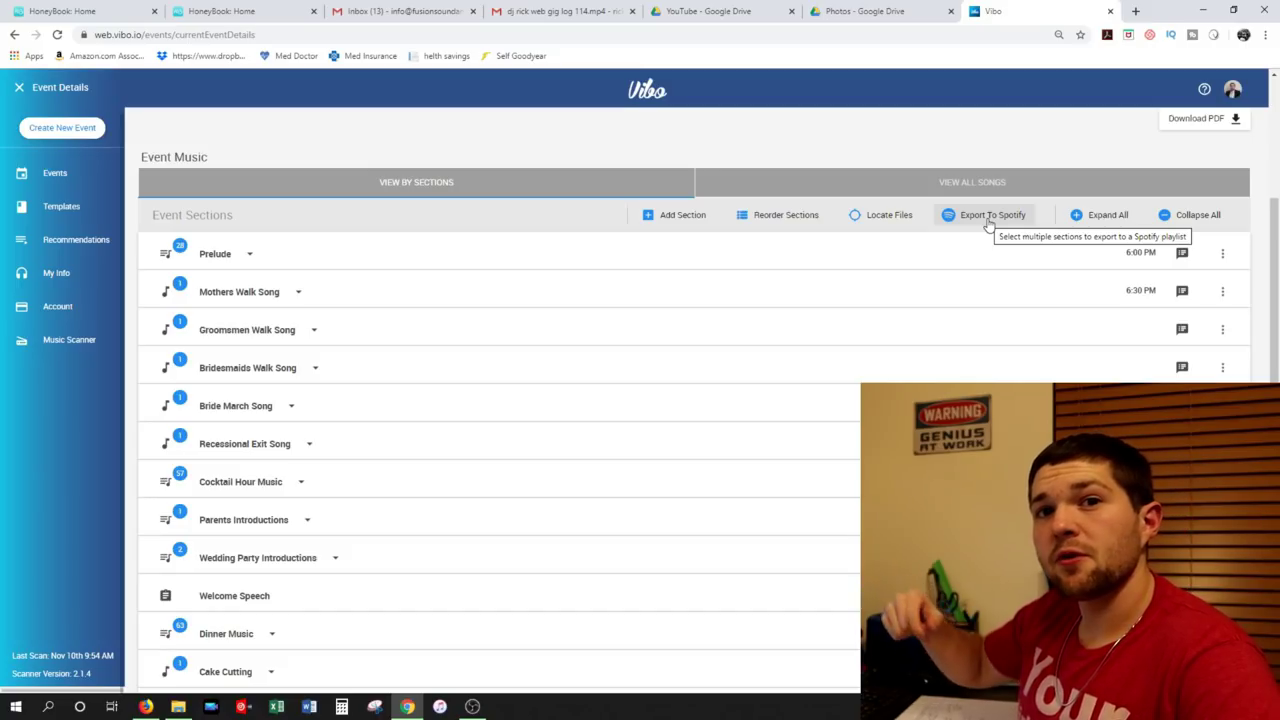
# Step: View the event's Contacts details and select the Host Invitation Link
pyautogui.scroll(3, 655, 174)
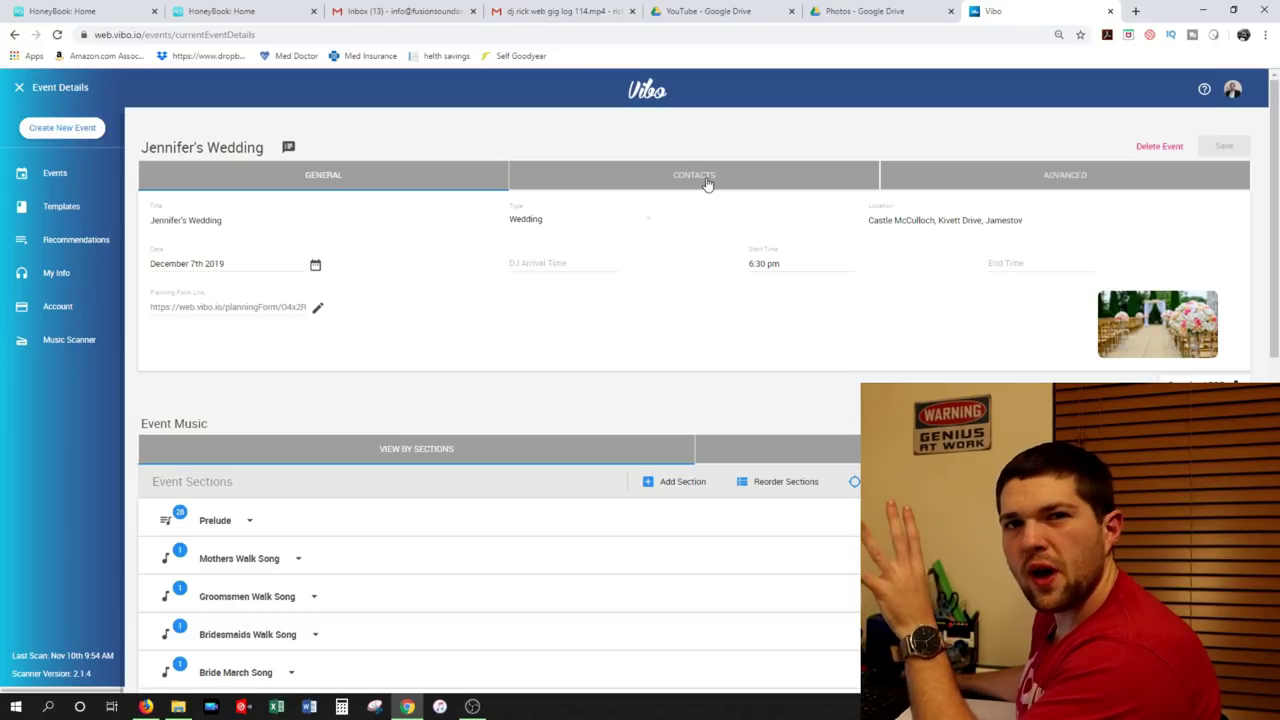
pyautogui.click(707, 181)
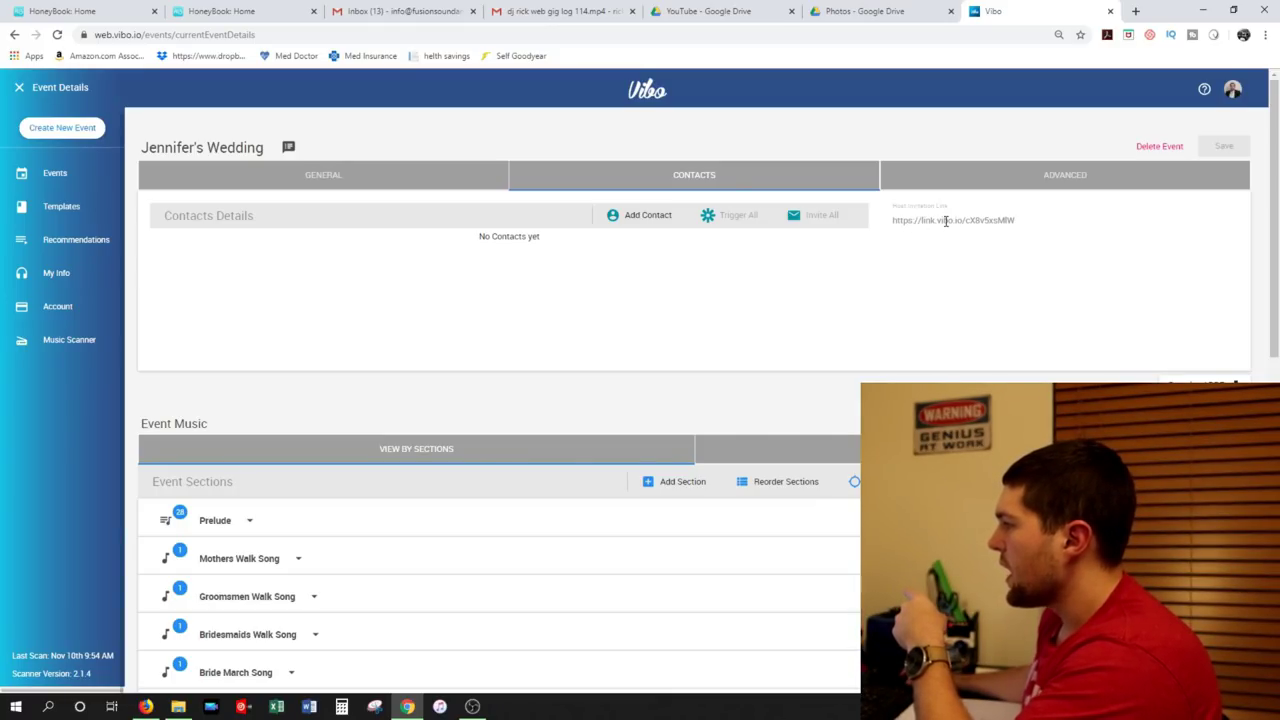
pyautogui.click(938, 220)
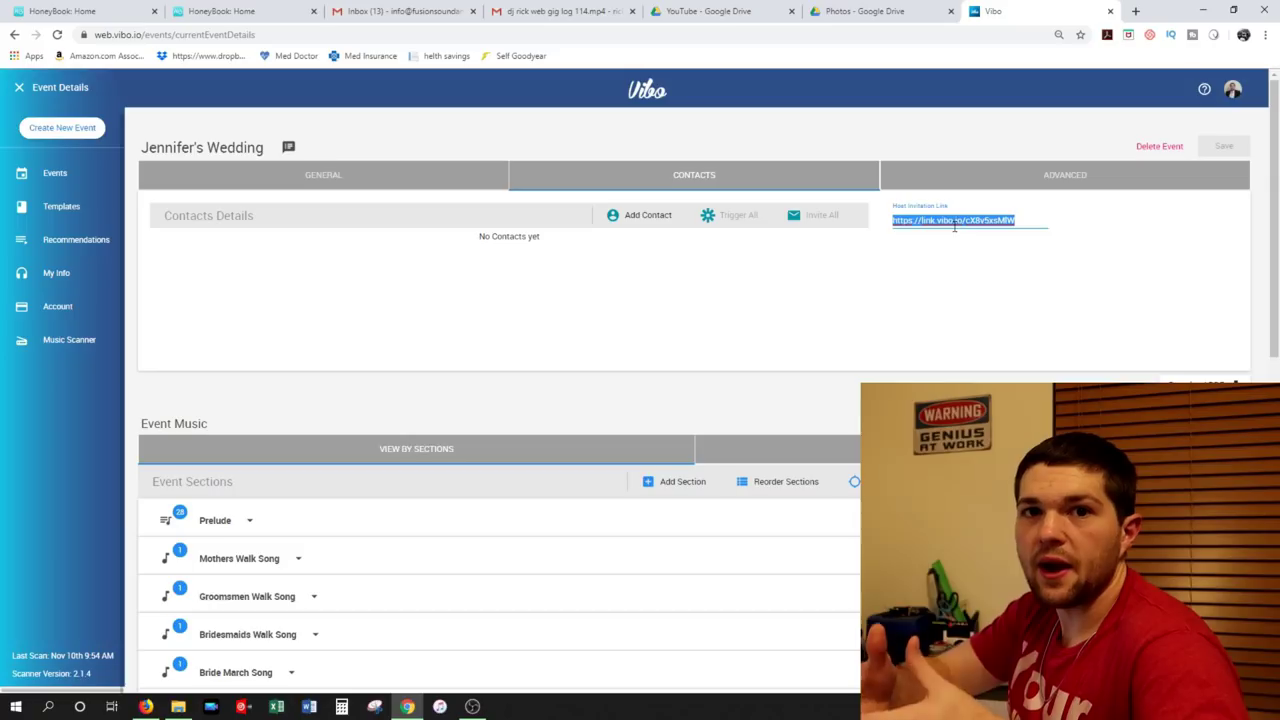
# Step: Examine the event's Advanced settings for guest invites, song limits and event locking, and view the DJs available for assignment
pyautogui.click(1065, 175)
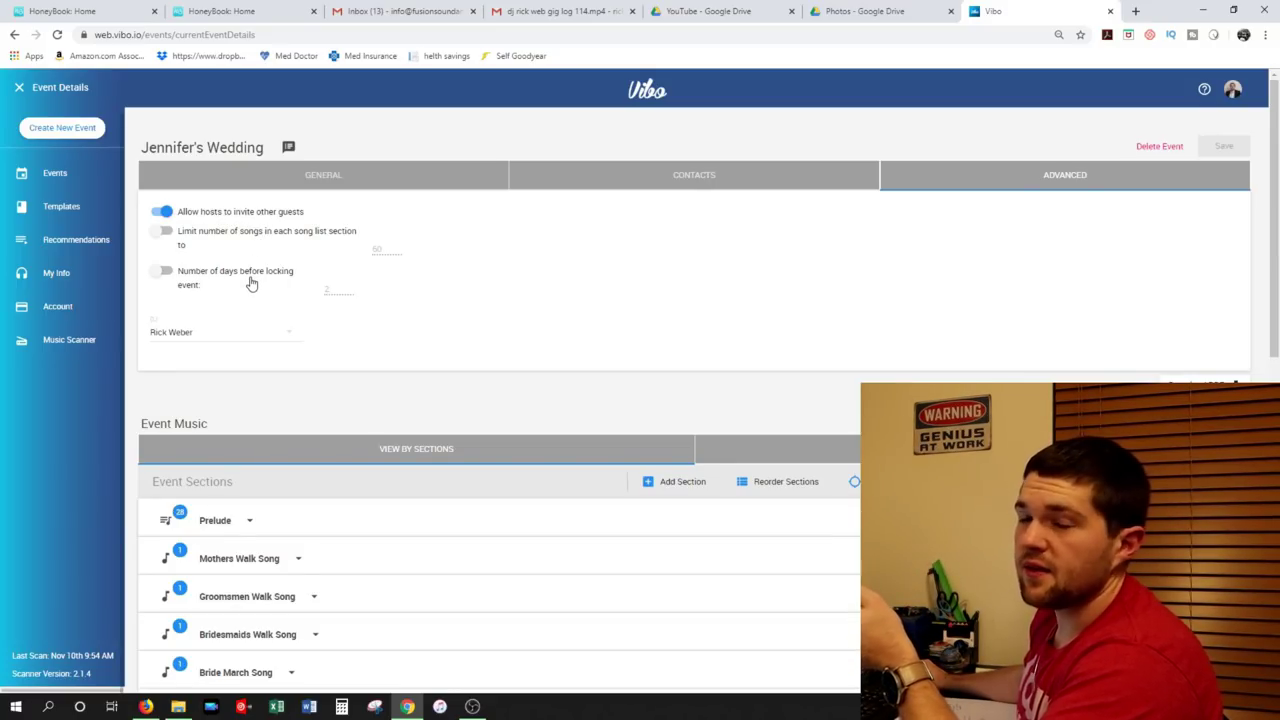
pyautogui.click(255, 337)
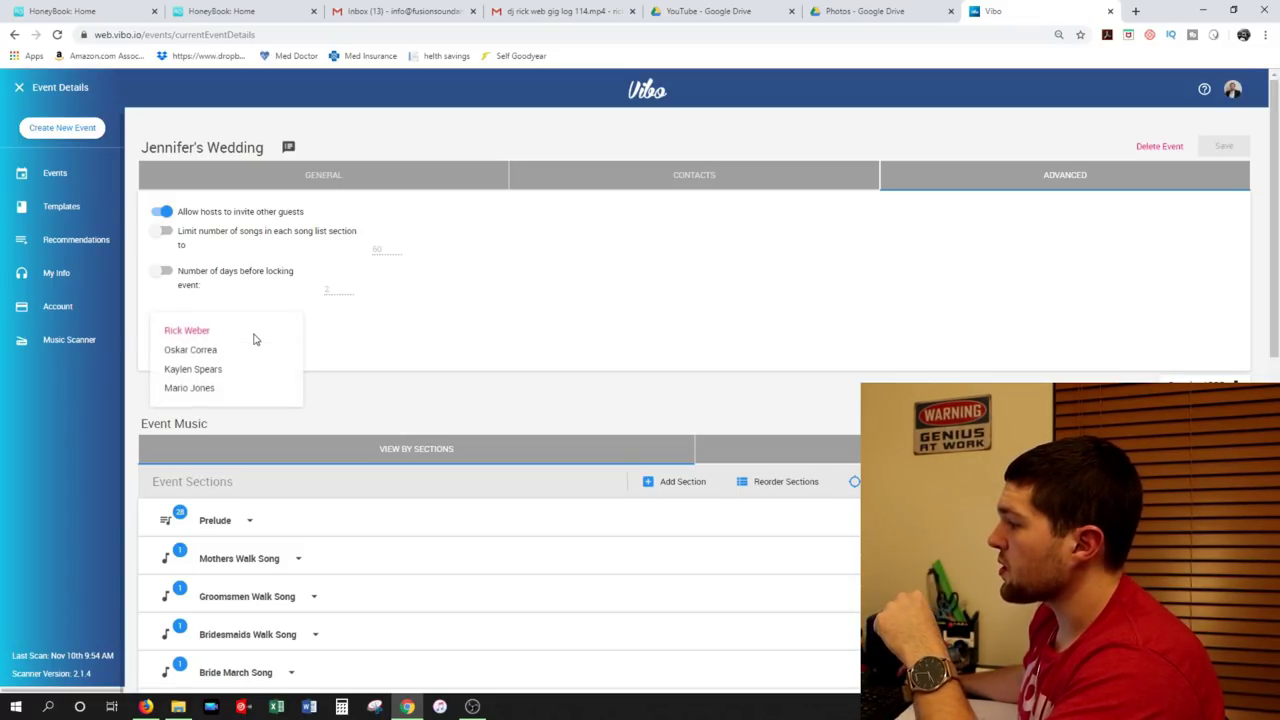
pyautogui.click(211, 378)
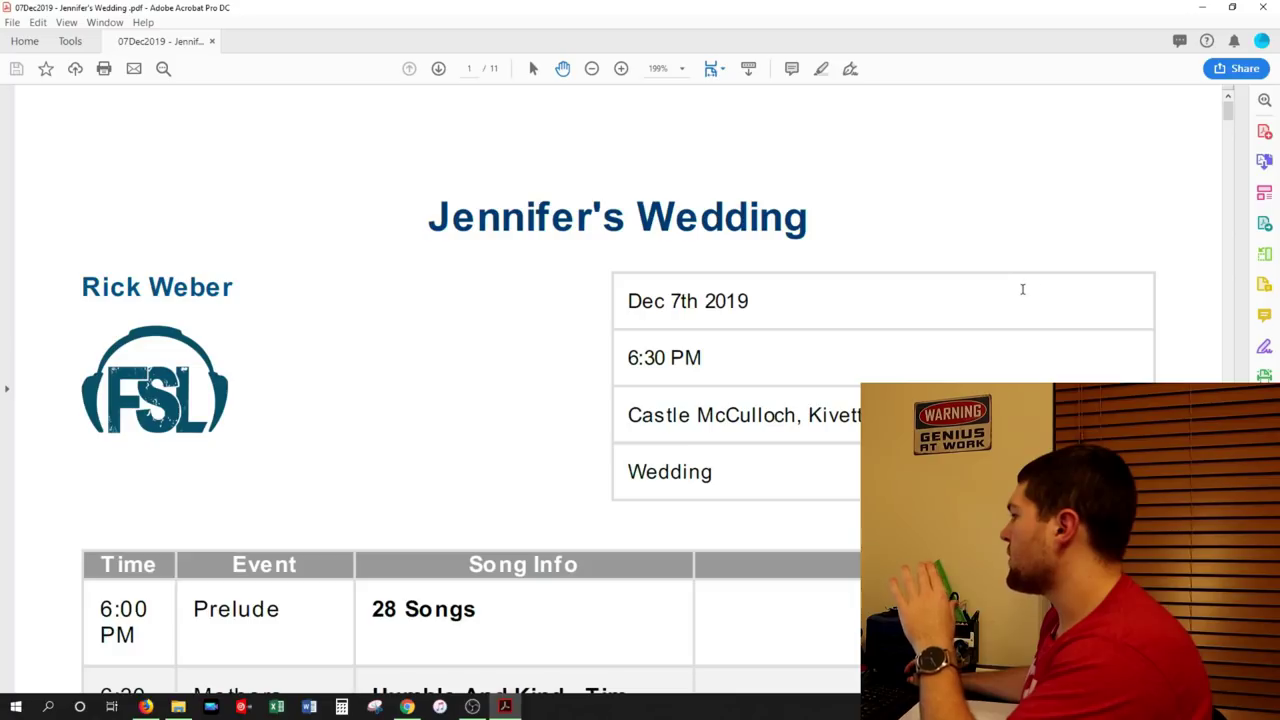
# Step: Examine the timeline table in the event's PDF, with its times, events, song info and notes, through to the Last Dance
pyautogui.scroll(-1, 1022, 289)
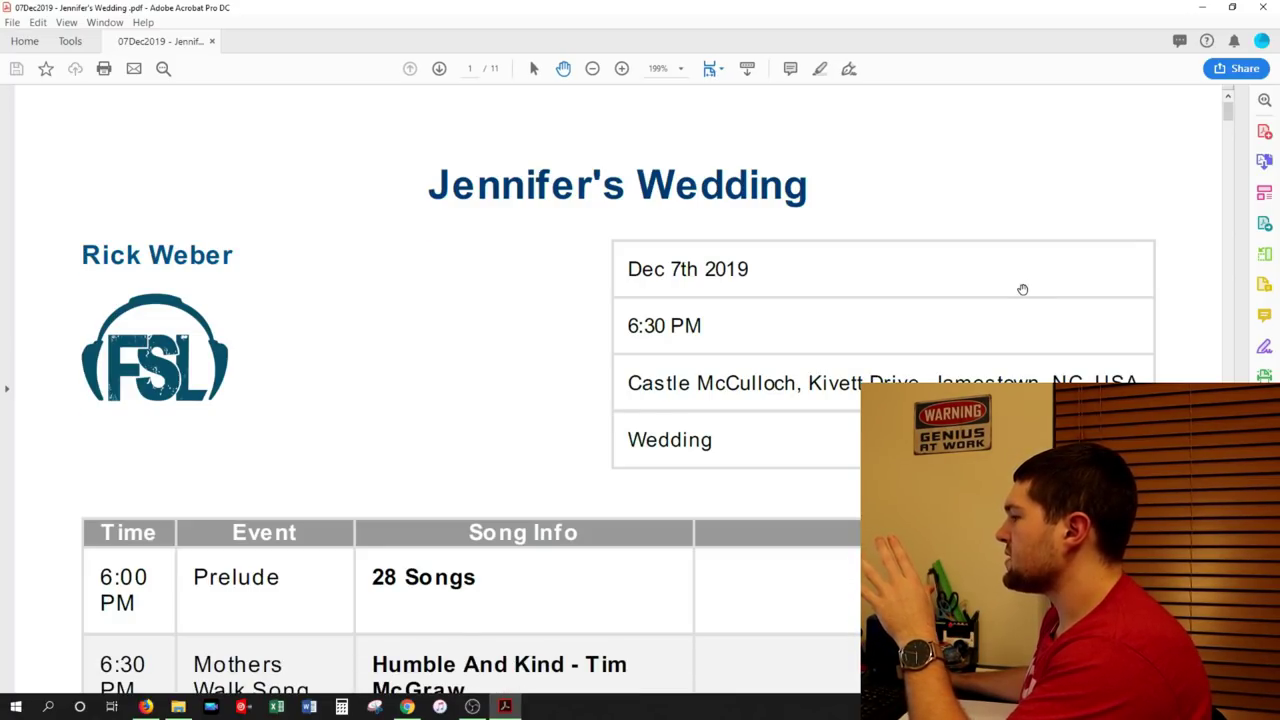
pyautogui.scroll(-3, 1022, 289)
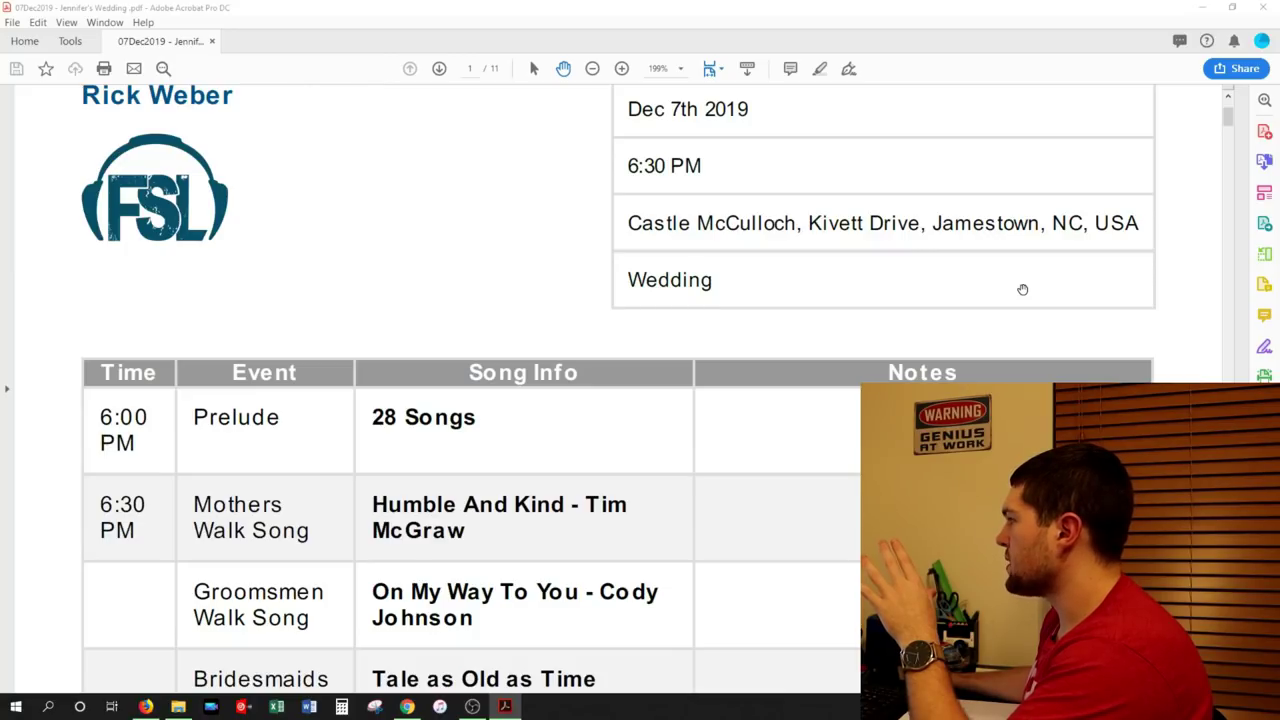
pyautogui.scroll(-3, 1022, 289)
pyautogui.scroll(-1, 999, 290)
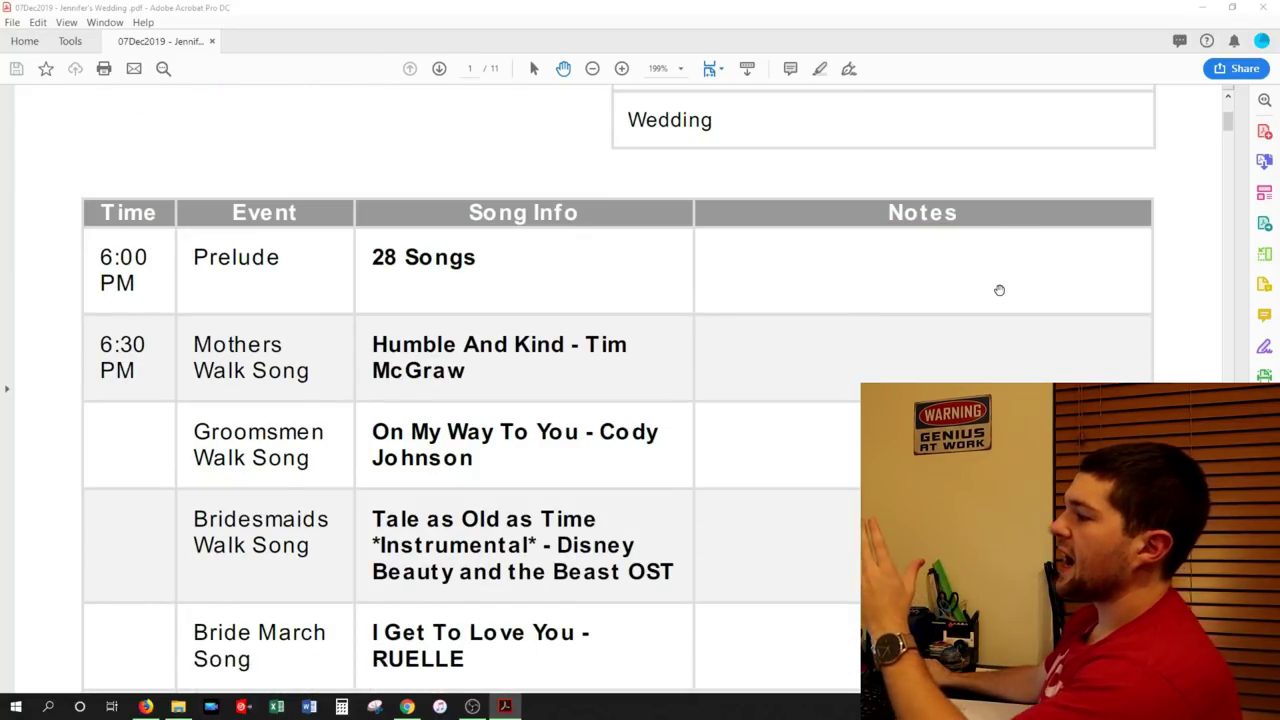
pyautogui.scroll(-2, 999, 290)
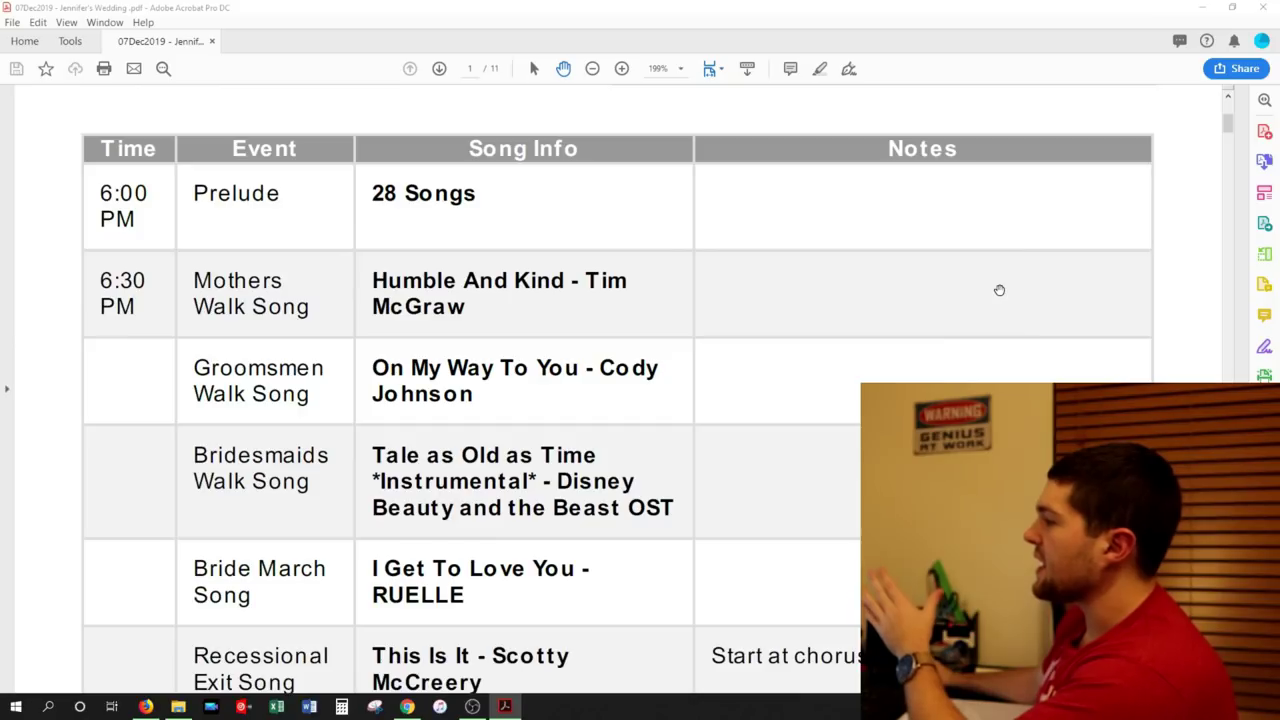
pyautogui.scroll(-3, 999, 290)
pyautogui.scroll(1, 555, 261)
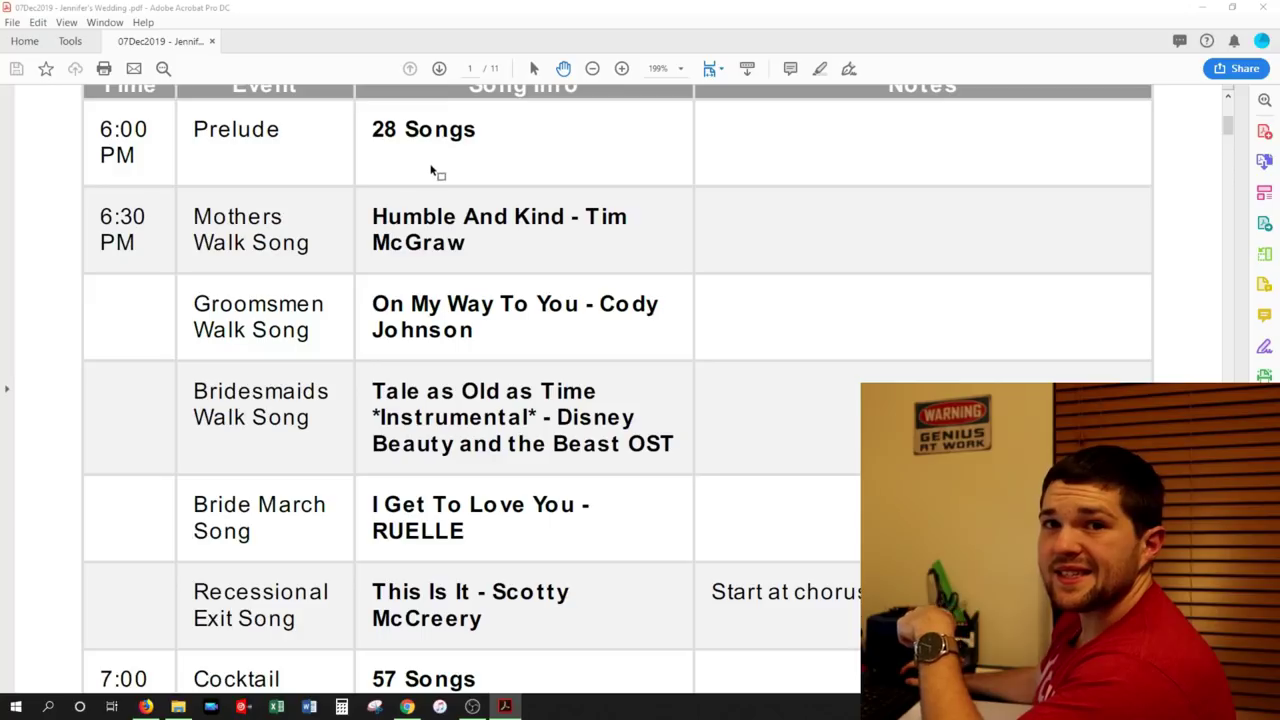
pyautogui.scroll(-5, 975, 360)
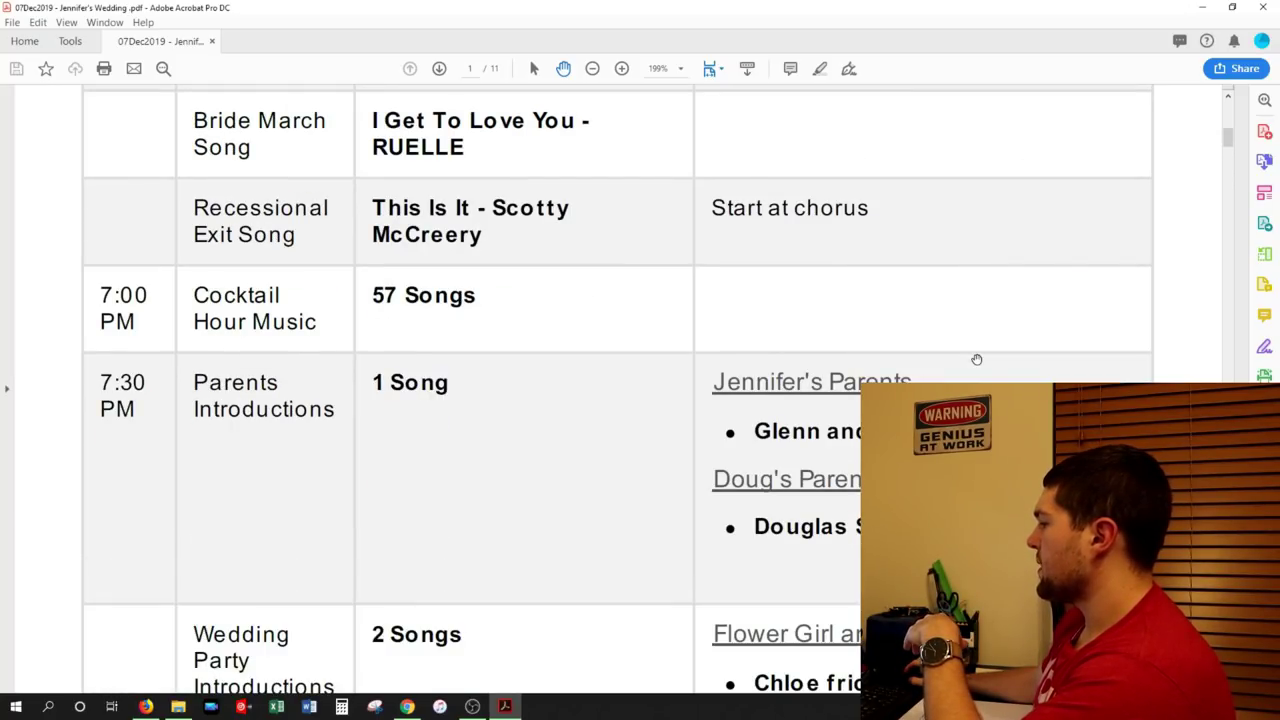
pyautogui.scroll(-3, 976, 359)
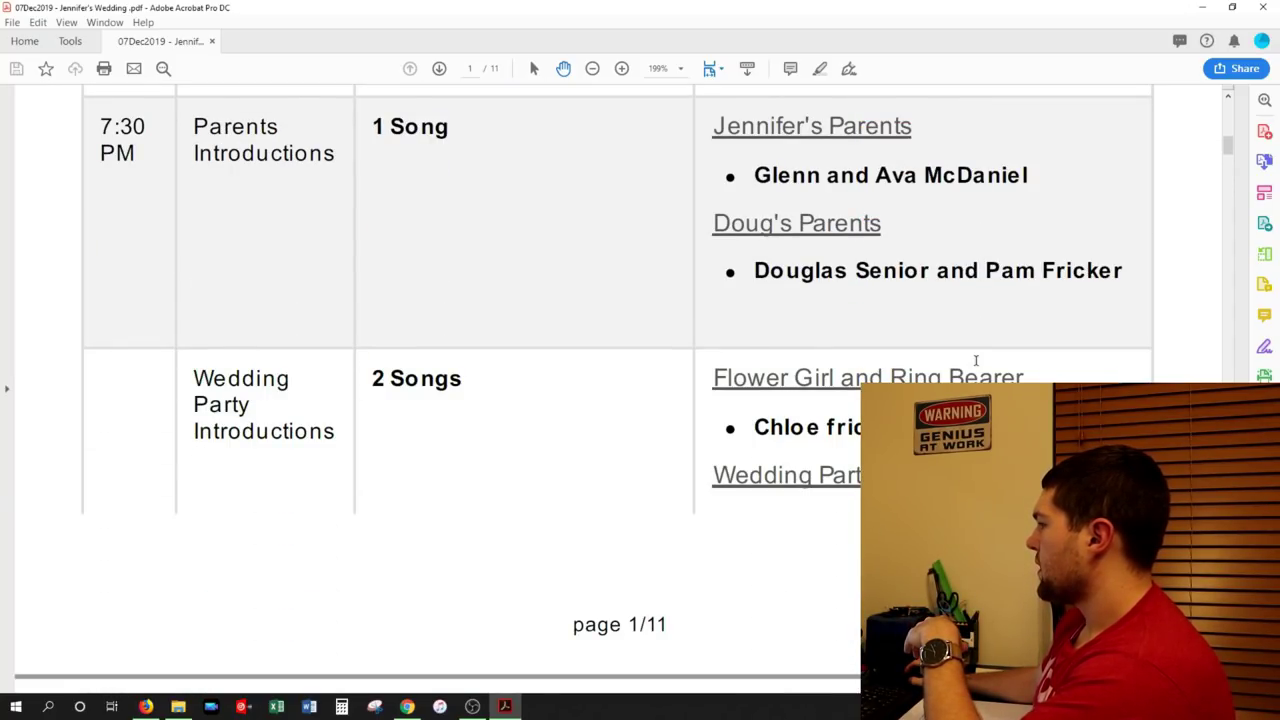
pyautogui.scroll(1, 976, 360)
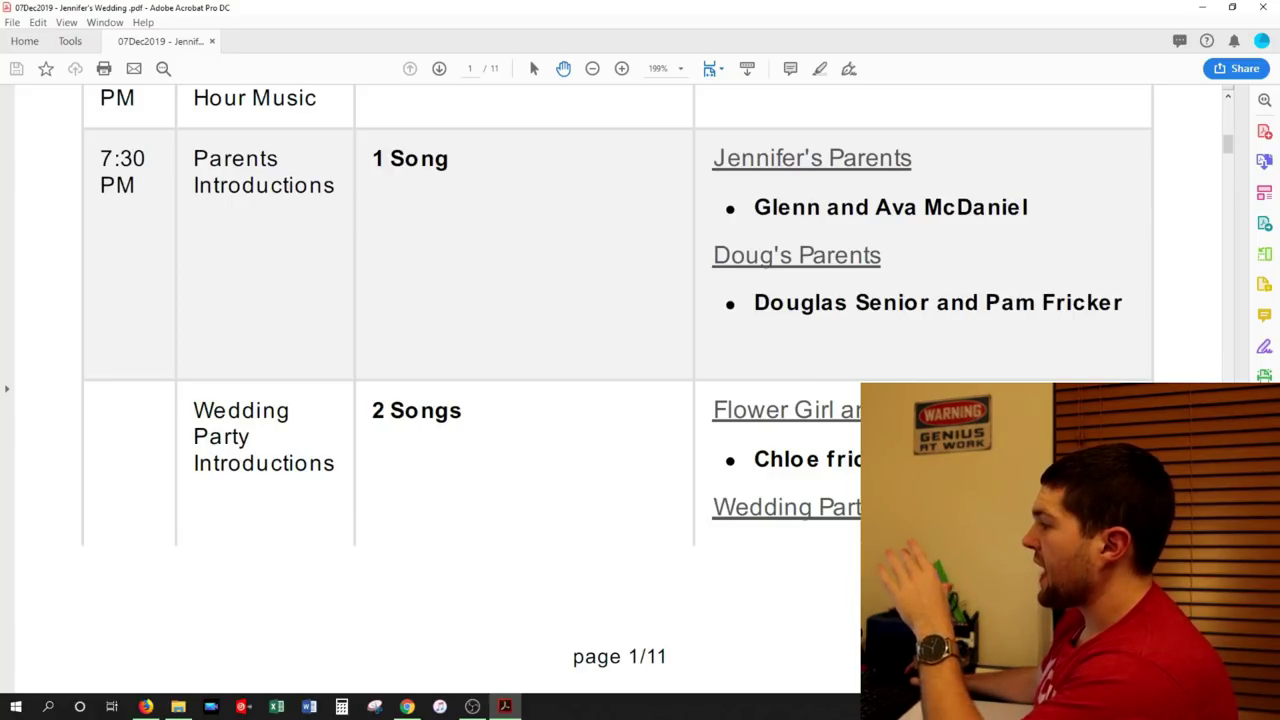
pyautogui.scroll(-1, 616, 375)
pyautogui.scroll(-5, 616, 375)
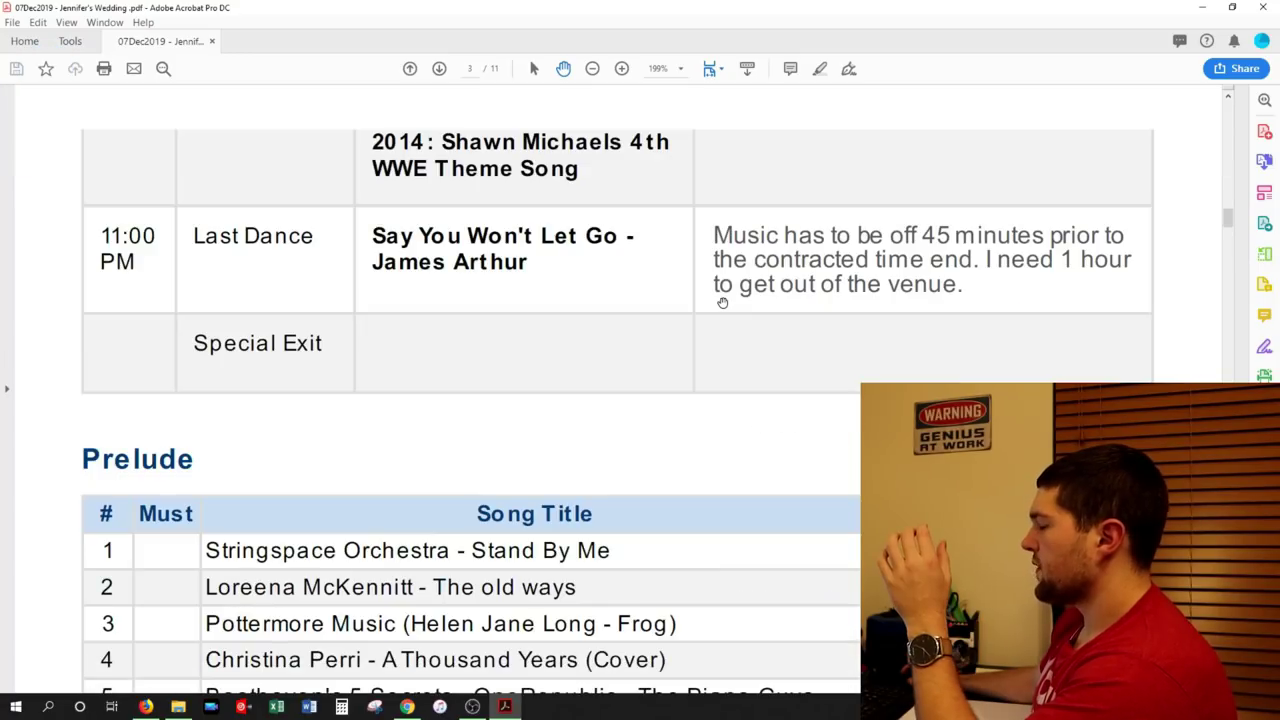
# Step: Review the Prelude and the following long song list in the PDF, including the Must, Likes and Name columns
pyautogui.scroll(-1, 722, 302)
pyautogui.scroll(-1, 722, 302)
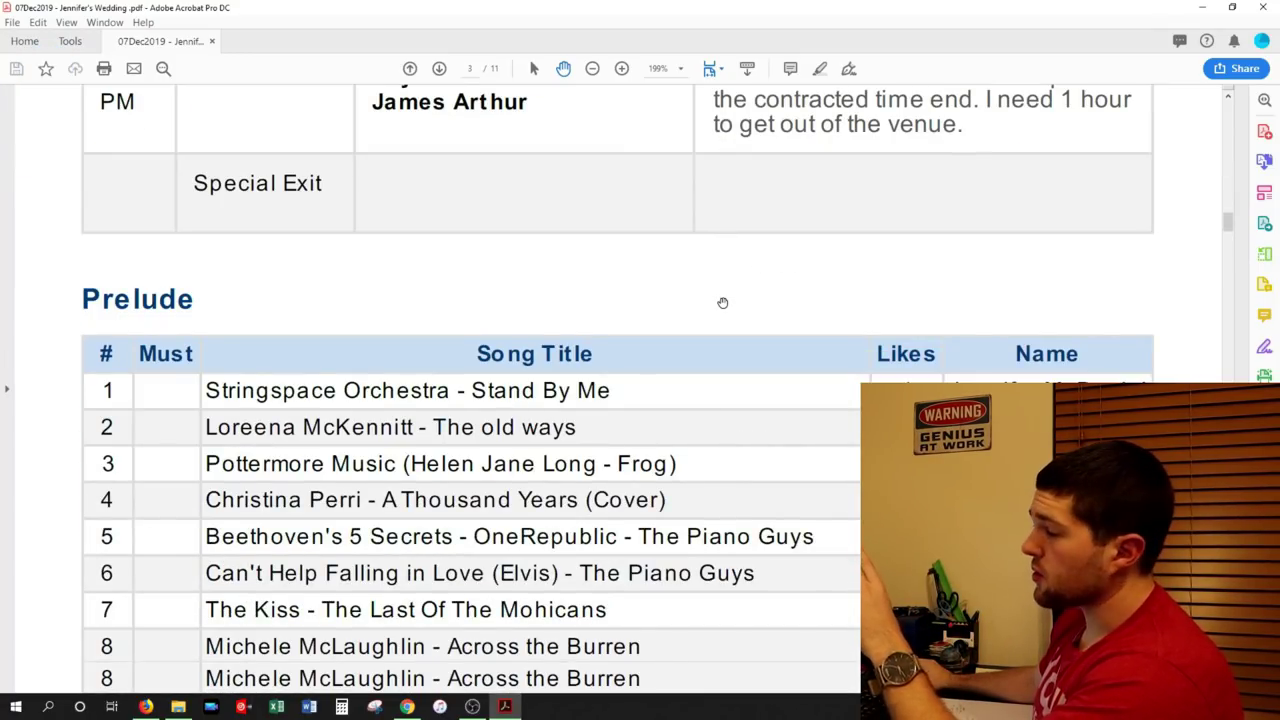
pyautogui.scroll(-3, 722, 303)
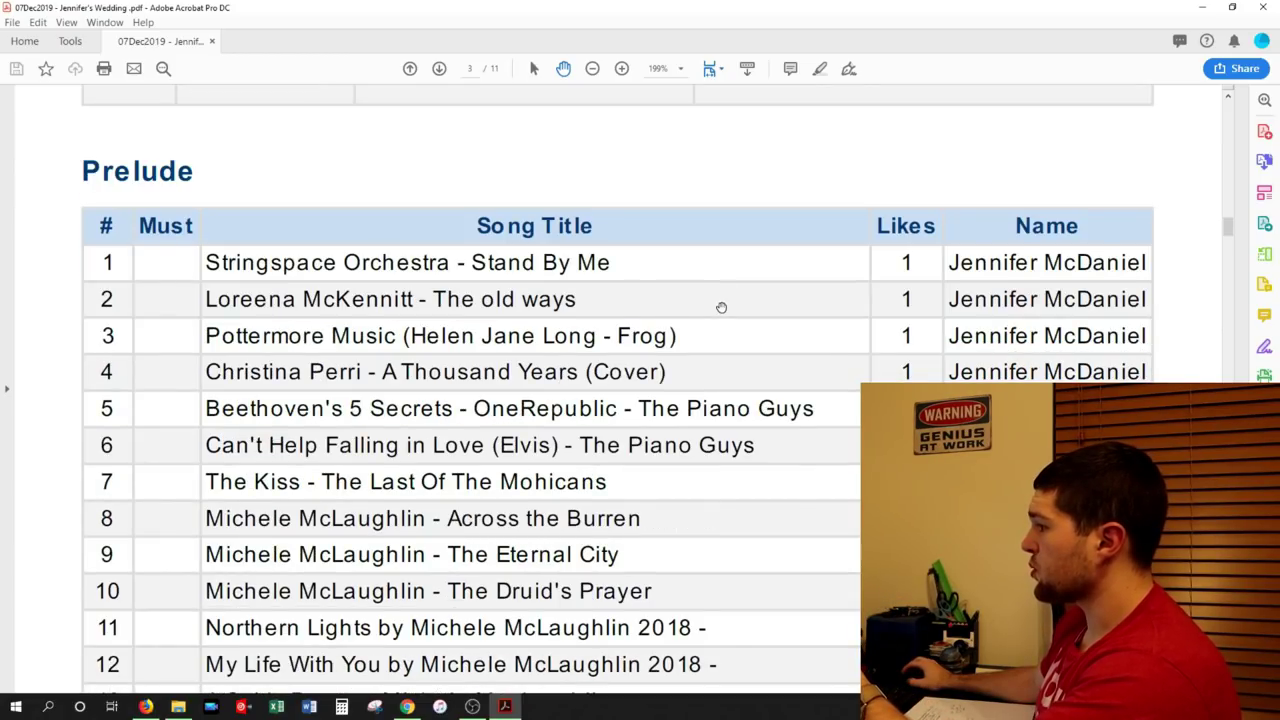
pyautogui.scroll(-10, 721, 308)
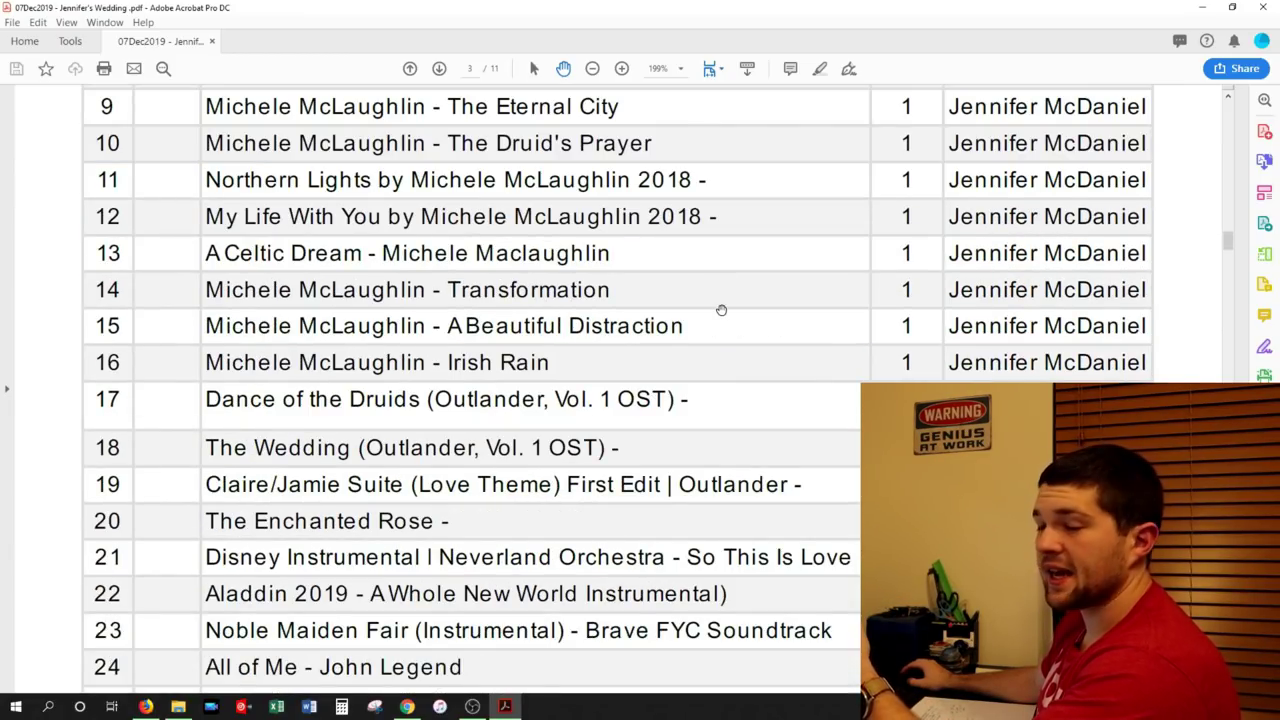
pyautogui.scroll(-6, 721, 310)
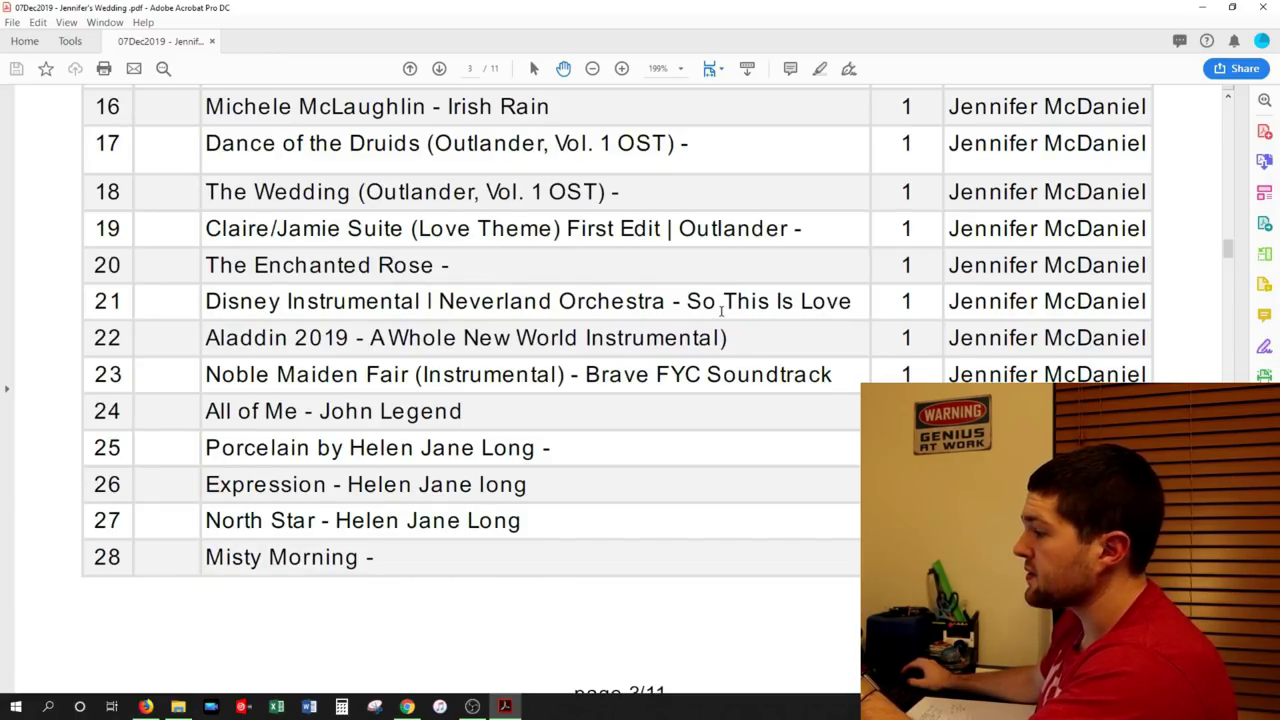
pyautogui.scroll(-20, 721, 311)
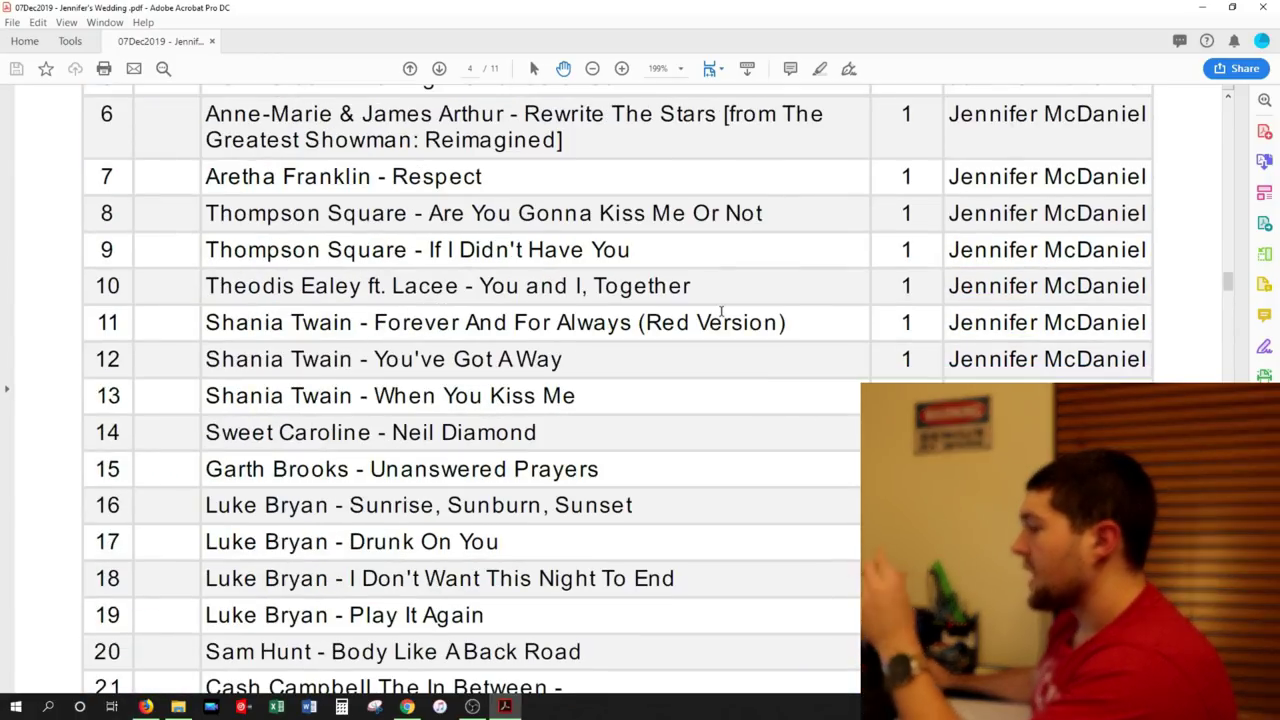
pyautogui.scroll(-20, 721, 311)
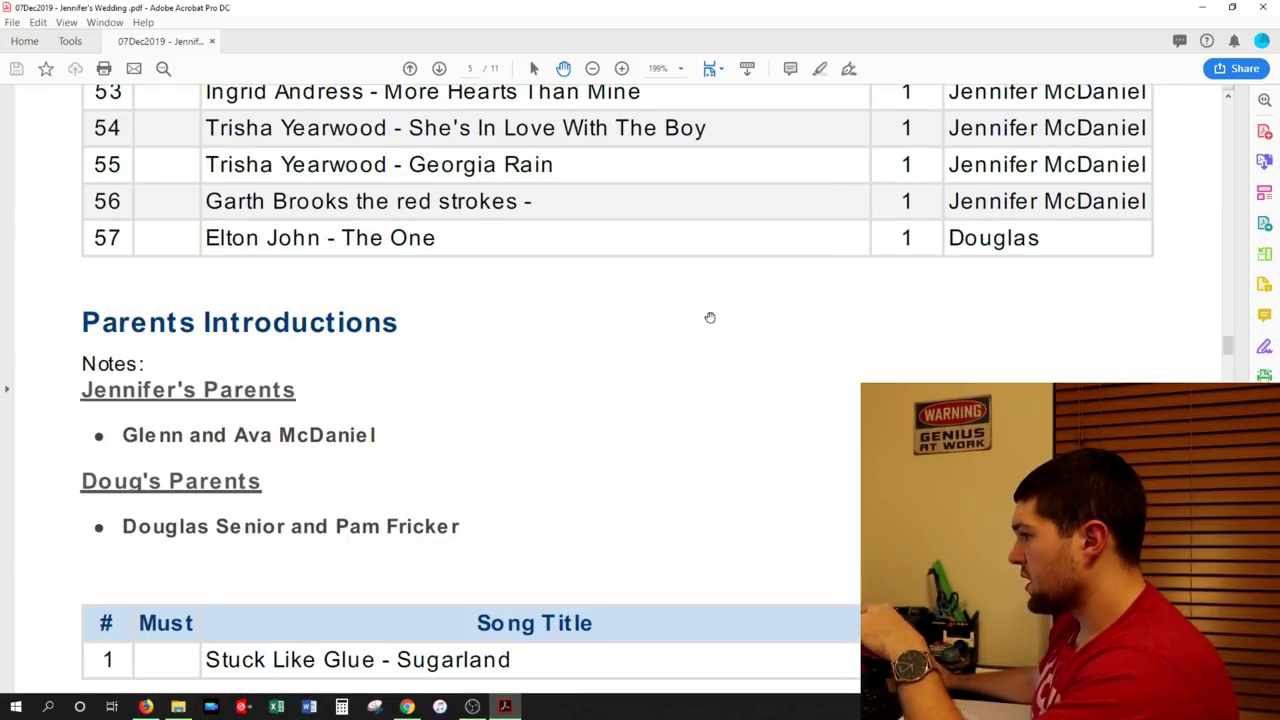
# Step: Review the PDF's Parents and Wedding Party Introductions notes and songs, followed by the Dinner Music and remaining song lists
pyautogui.scroll(-6, 209, 365)
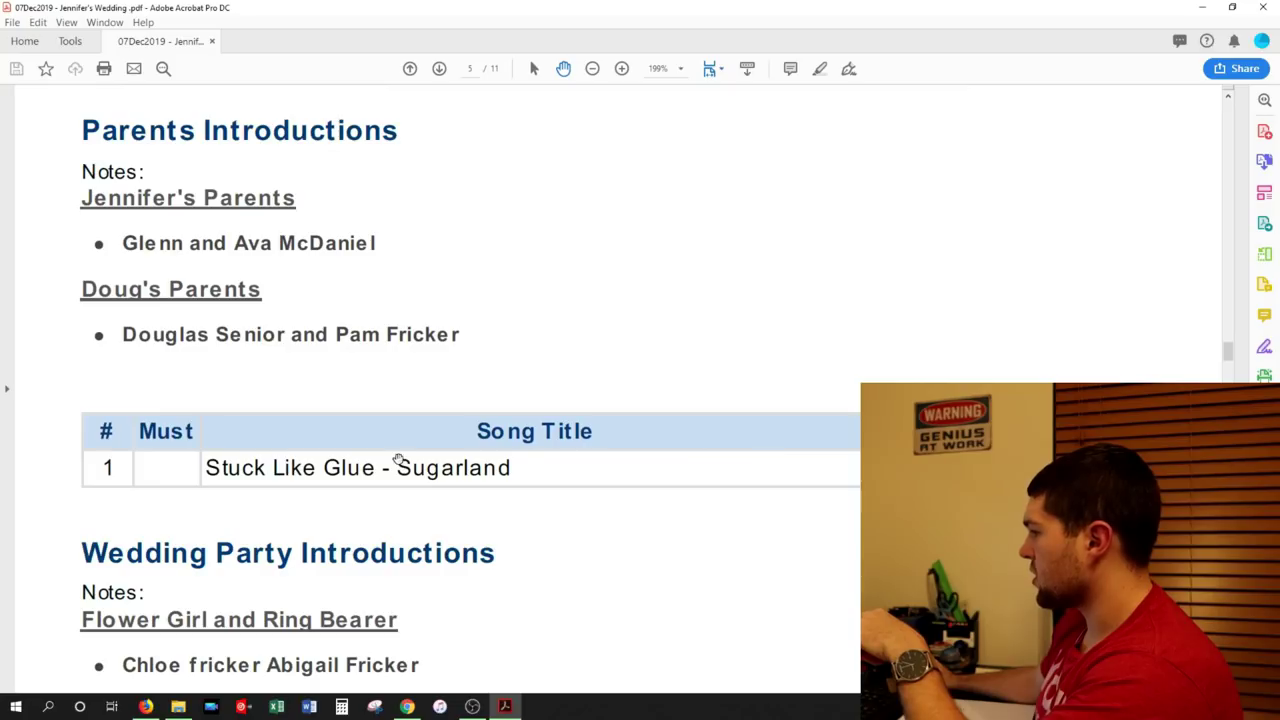
pyautogui.scroll(-8, 333, 455)
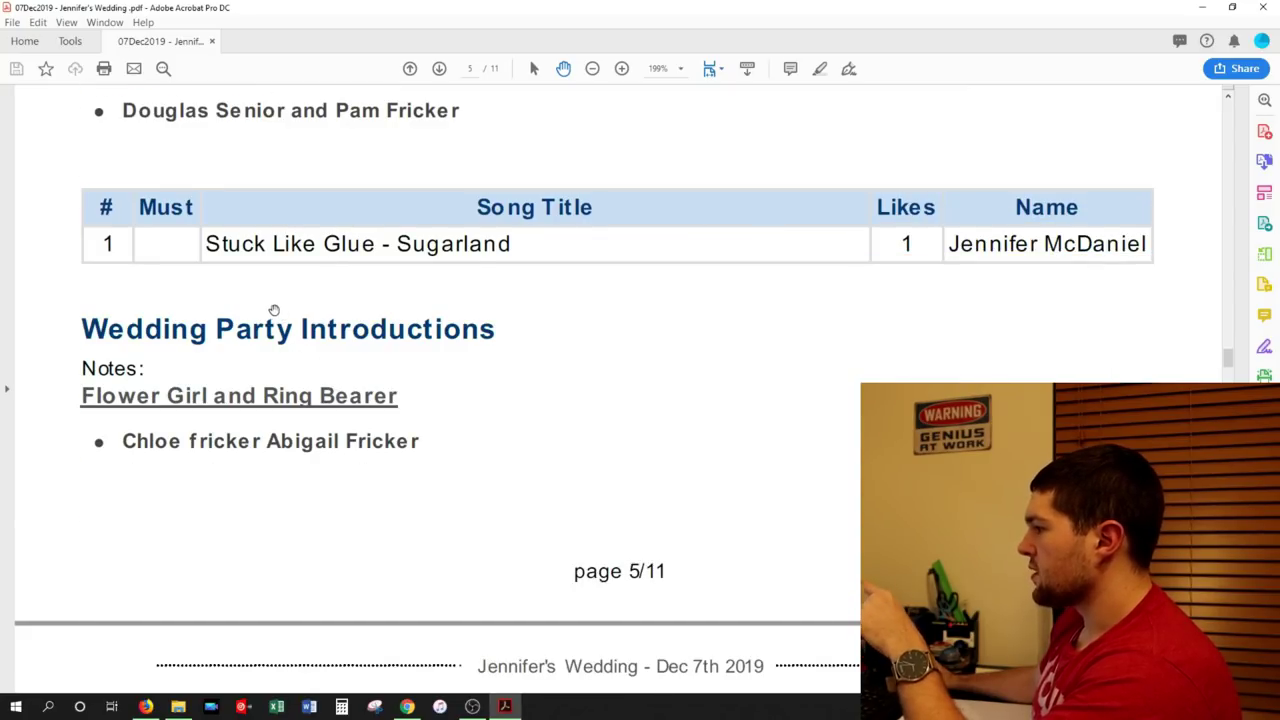
pyautogui.scroll(-14, 351, 365)
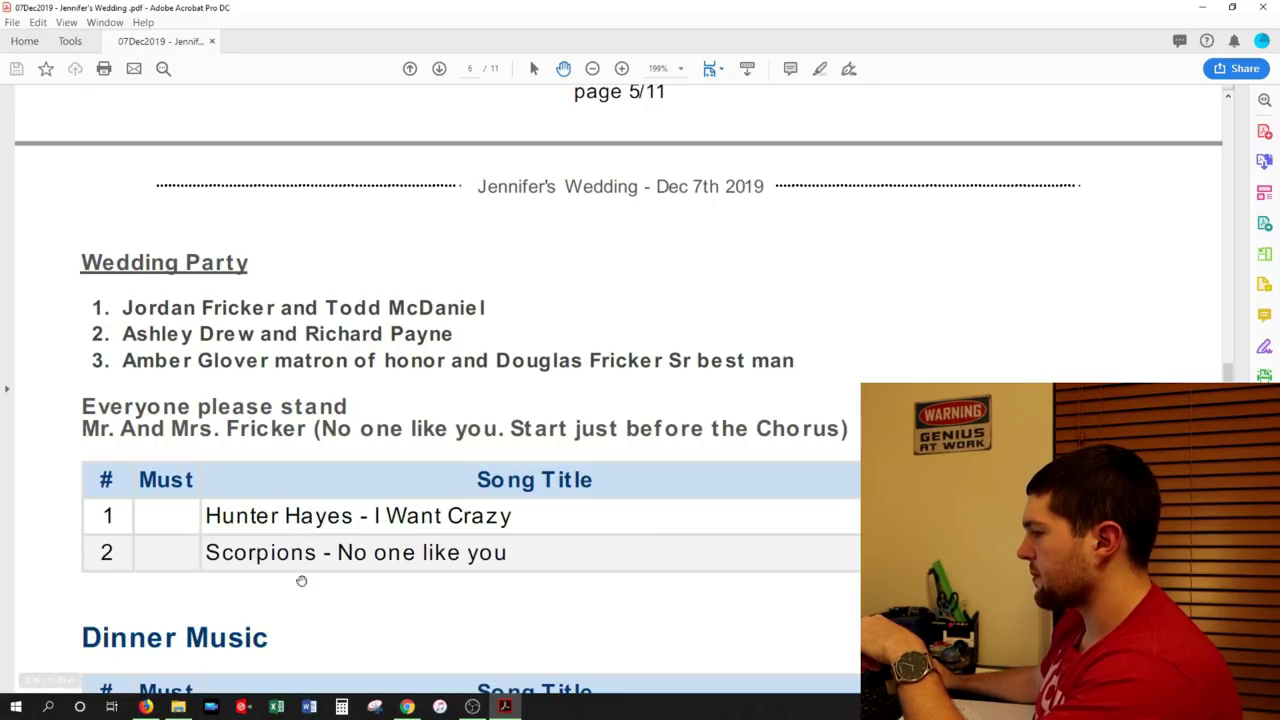
pyautogui.scroll(-20, 297, 470)
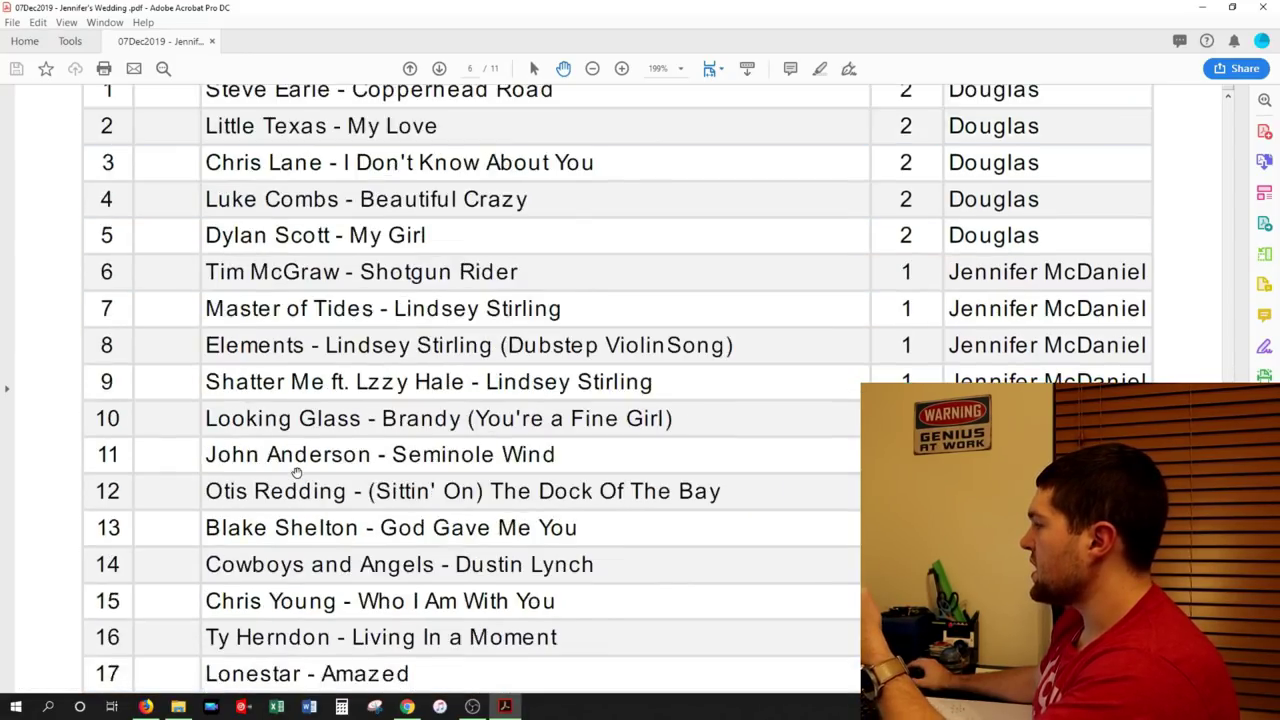
pyautogui.scroll(-20, 297, 470)
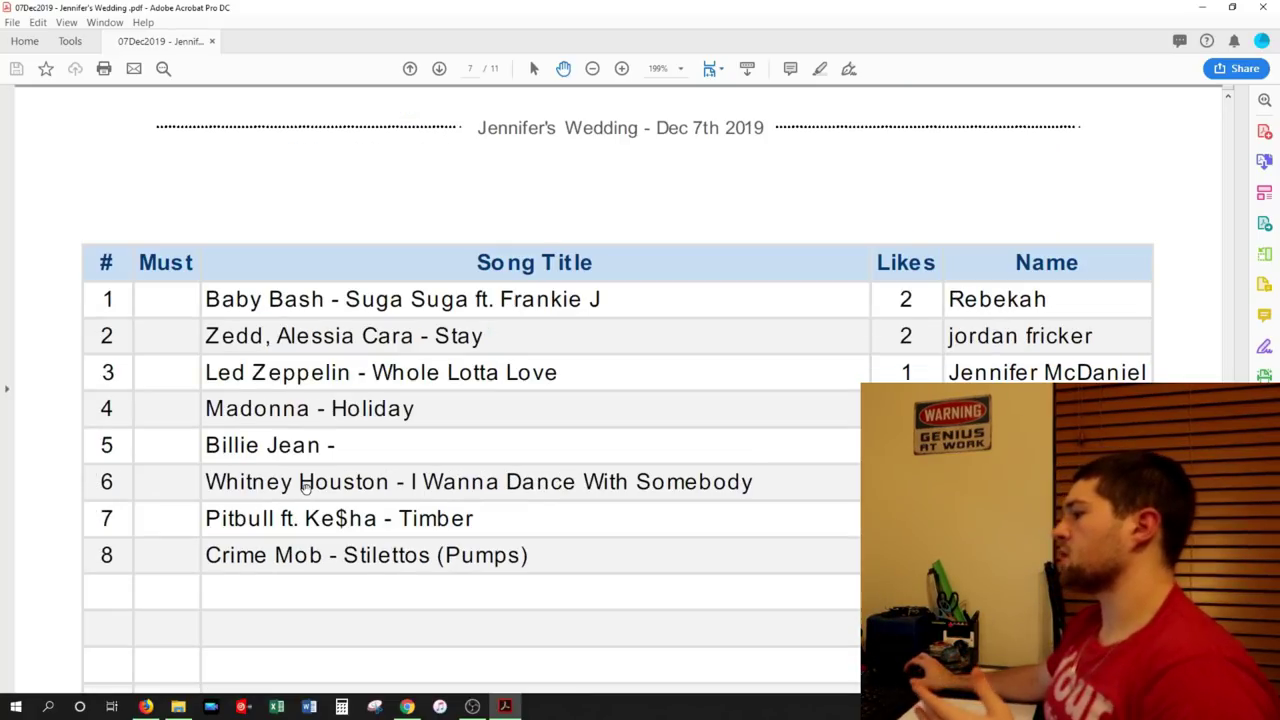
pyautogui.scroll(-20, 305, 485)
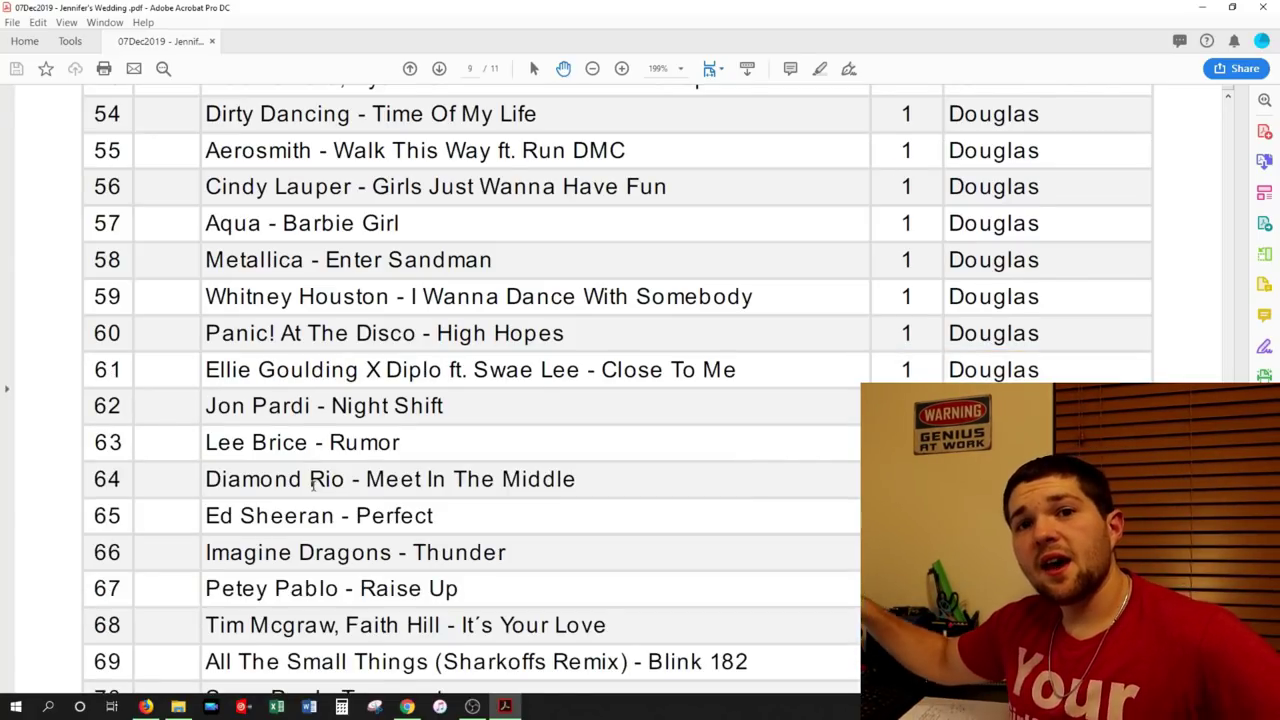